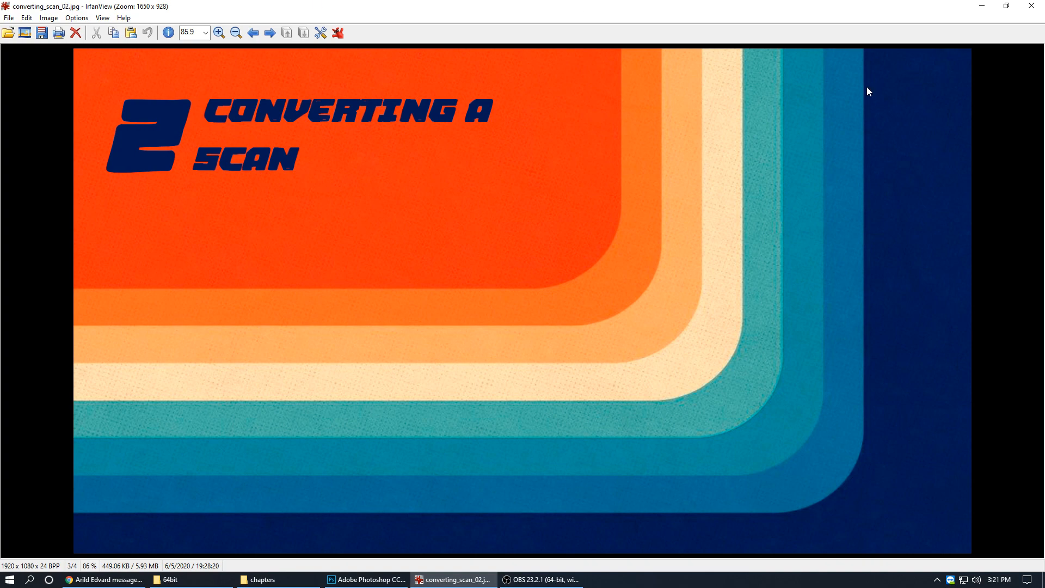
# - Switch to Photoshop and set the Grain2Pixel source type to Digital RAW and DNG files
pyautogui.click(982, 5)
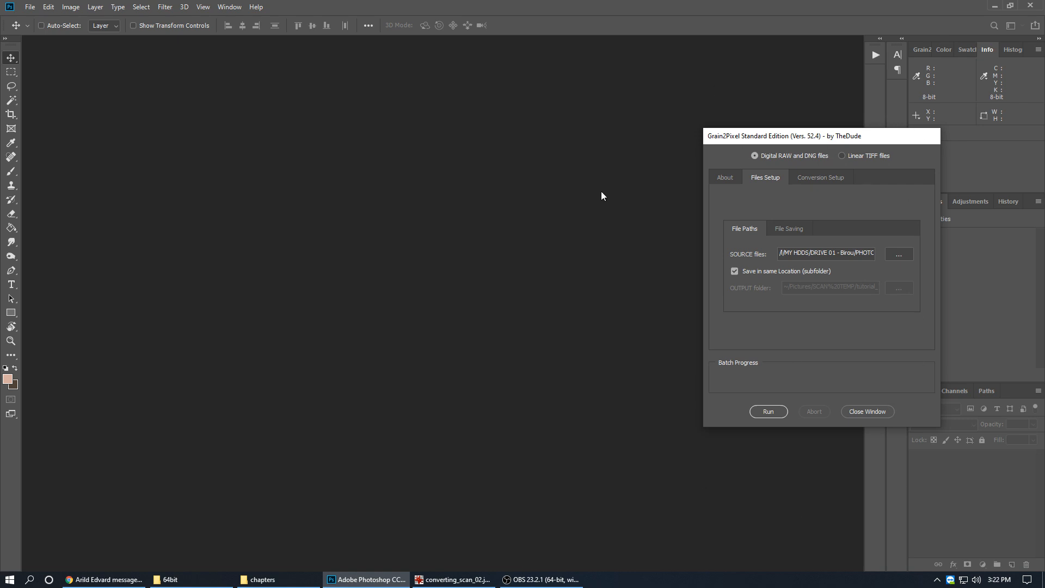
pyautogui.click(816, 176)
pyautogui.click(762, 178)
pyautogui.click(842, 155)
pyautogui.click(803, 156)
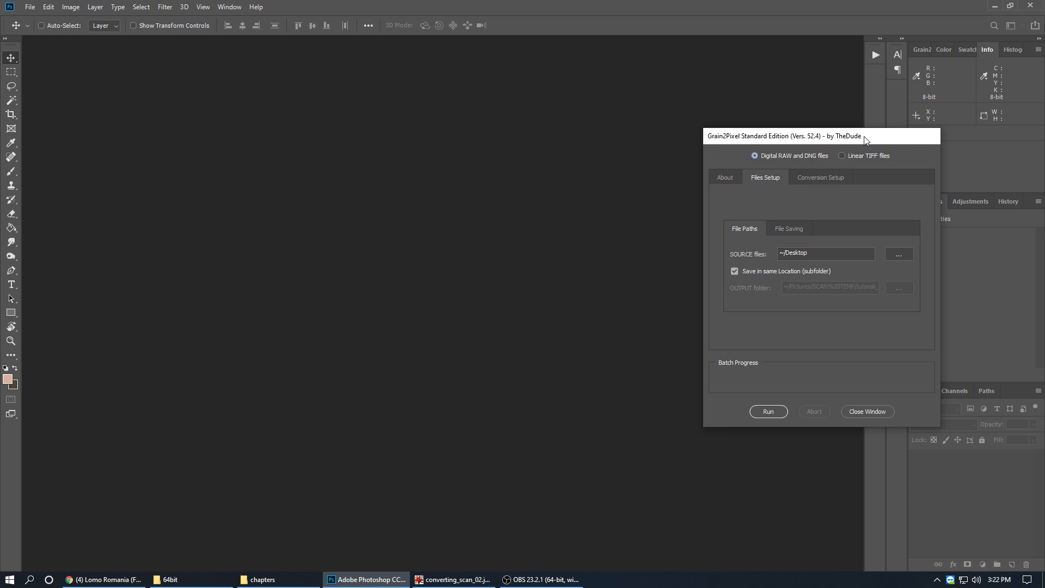
pyautogui.click(843, 156)
pyautogui.click(777, 157)
# - Choose _DSC0167.NEF from the nef subfolder of the 20200507 Fuji C200 roll in PHOTOS as the source file
pyautogui.click(903, 257)
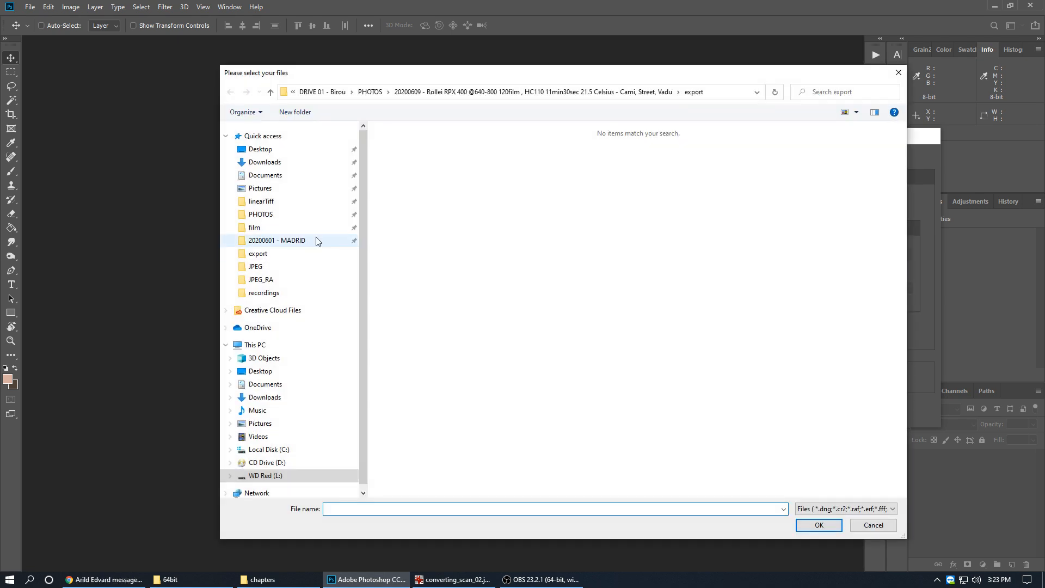
pyautogui.click(310, 215)
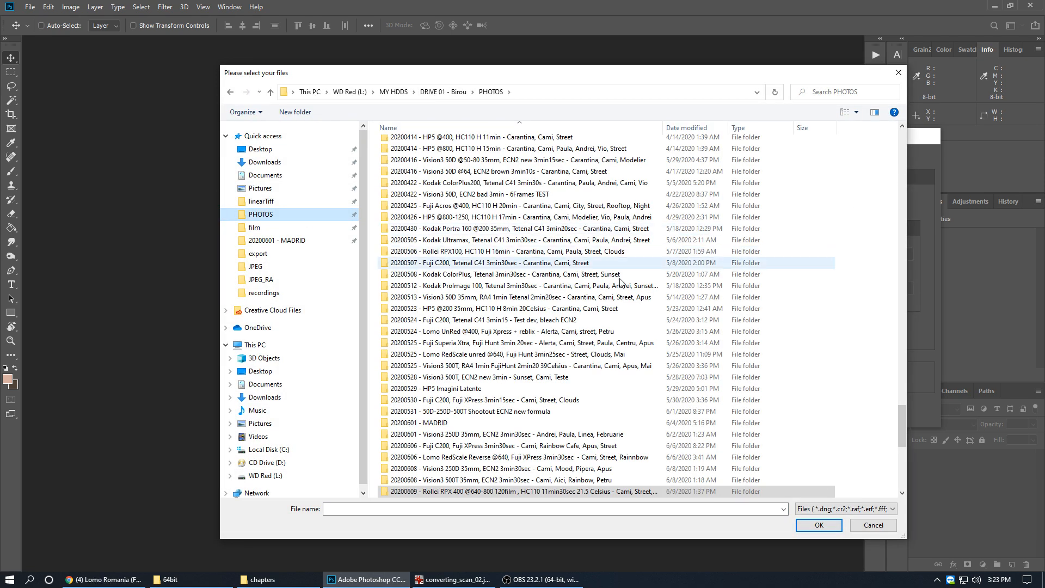
pyautogui.scroll(-2, 615, 283)
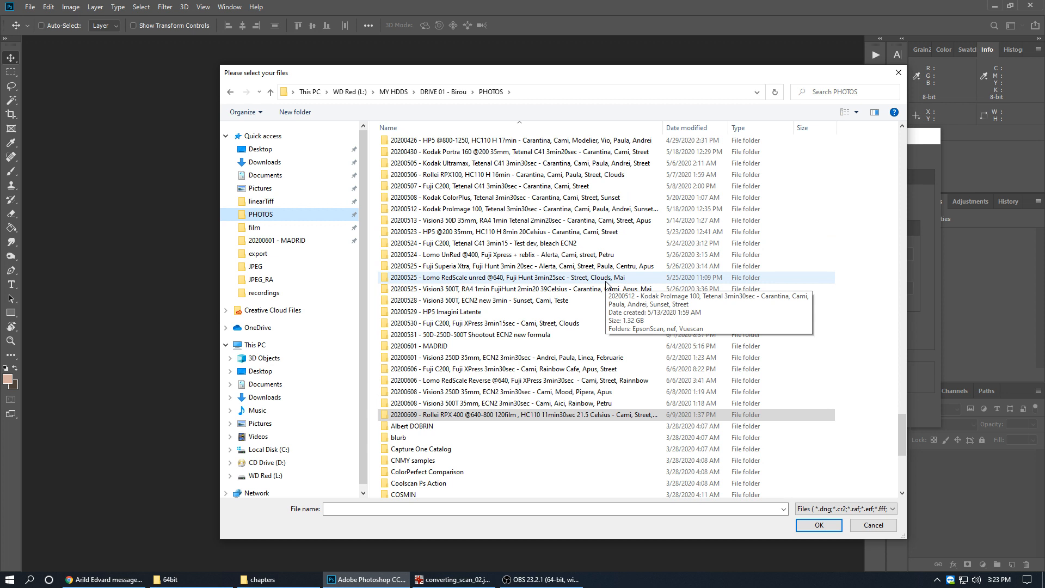
pyautogui.scroll(1, 606, 283)
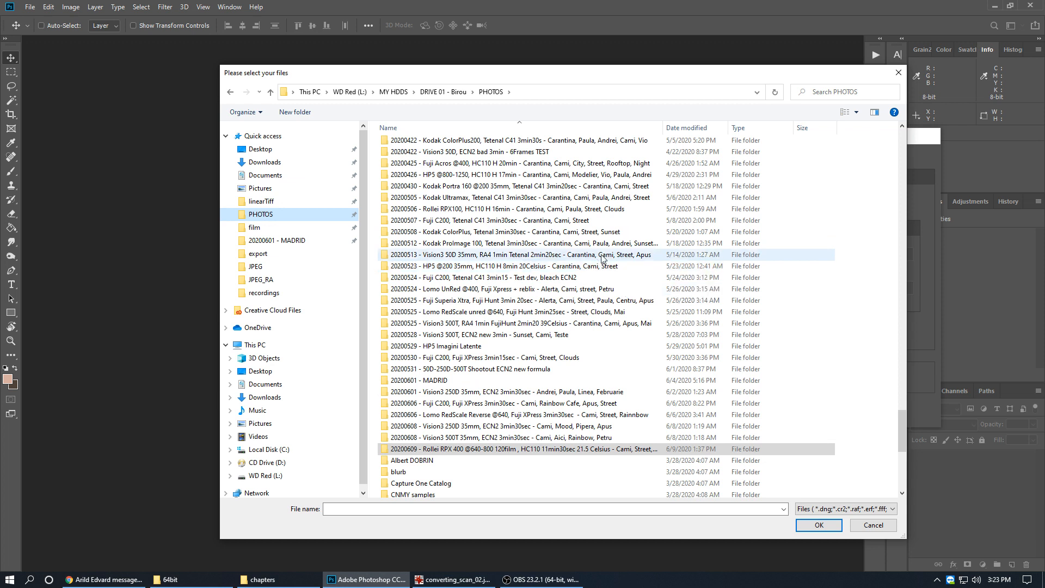
pyautogui.doubleClick(493, 220)
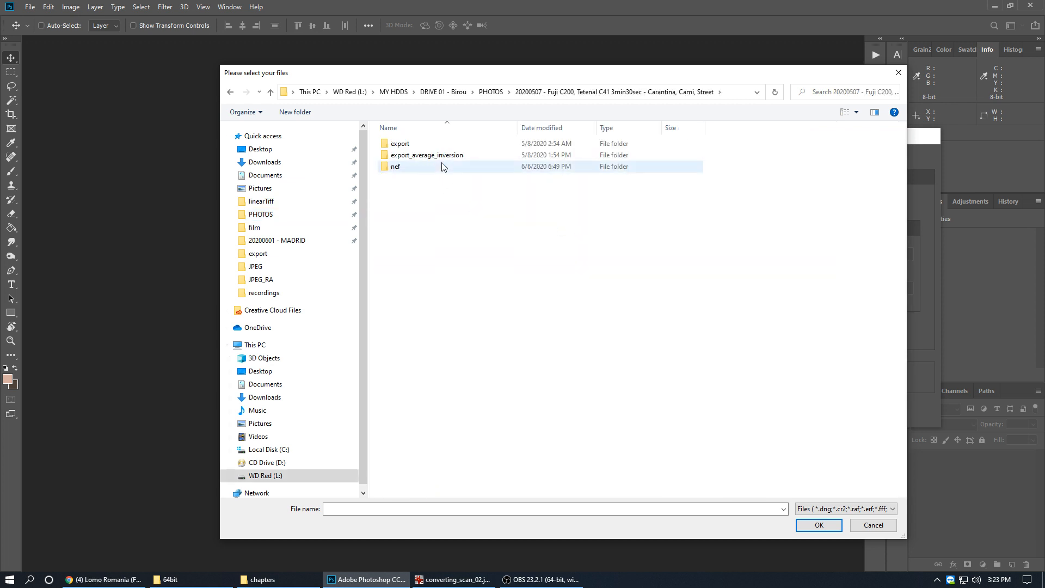
pyautogui.doubleClick(444, 167)
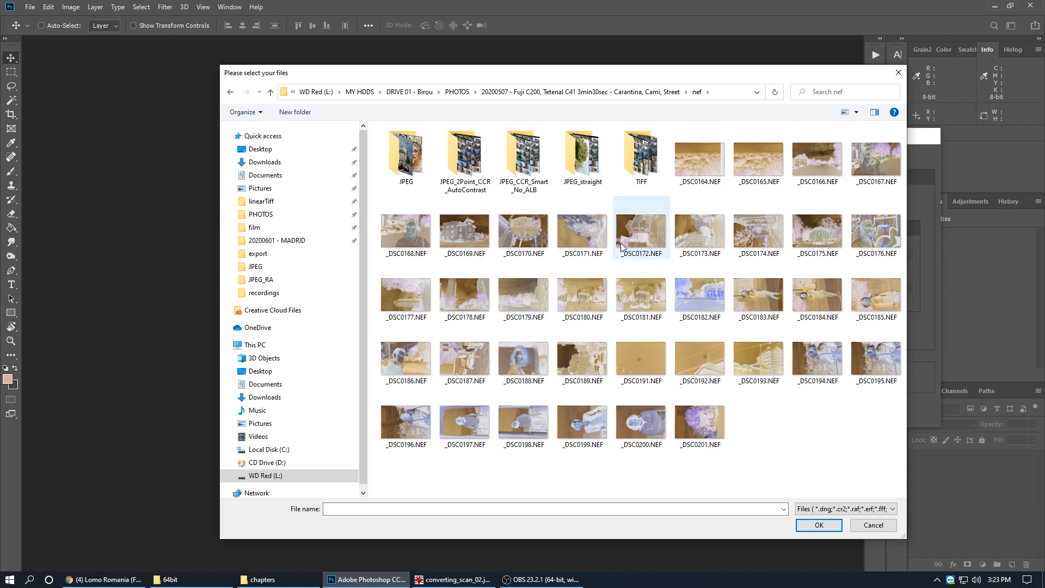
pyautogui.click(877, 163)
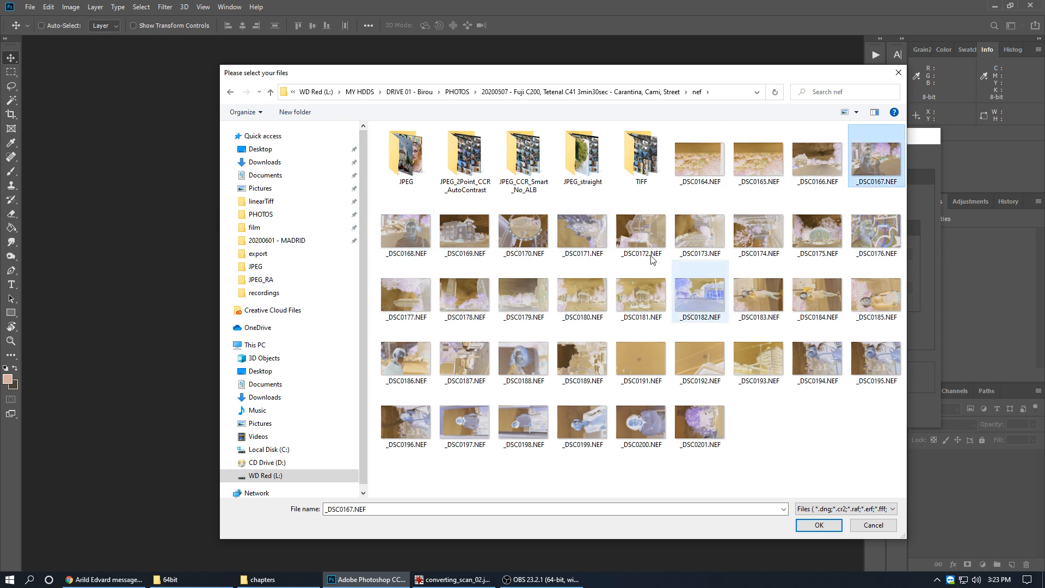
pyautogui.click(819, 524)
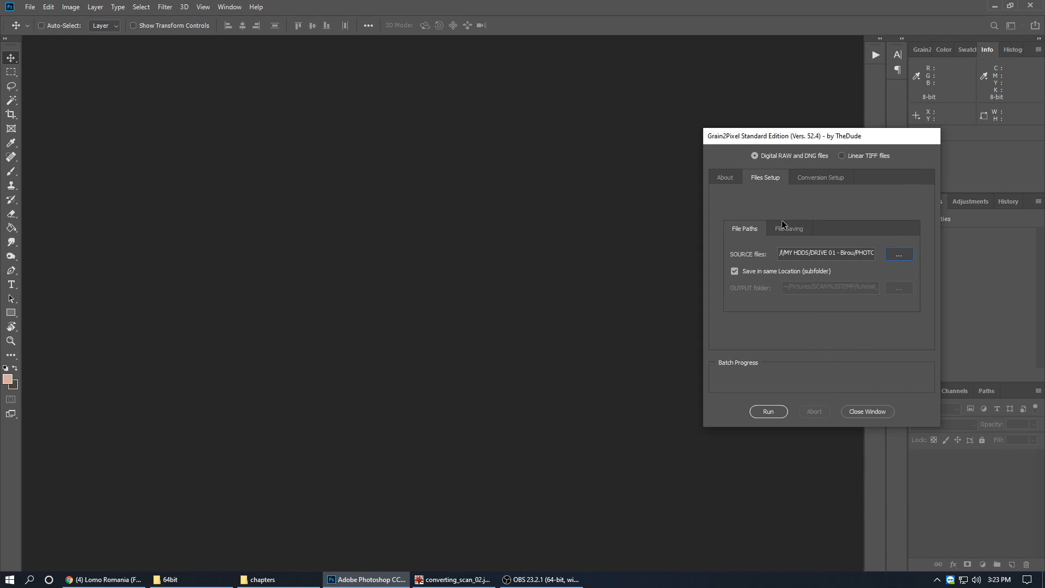
# - Turn off saving in the same location and browse to the SCAN TEMP folder in Pictures for the output
pyautogui.click(750, 271)
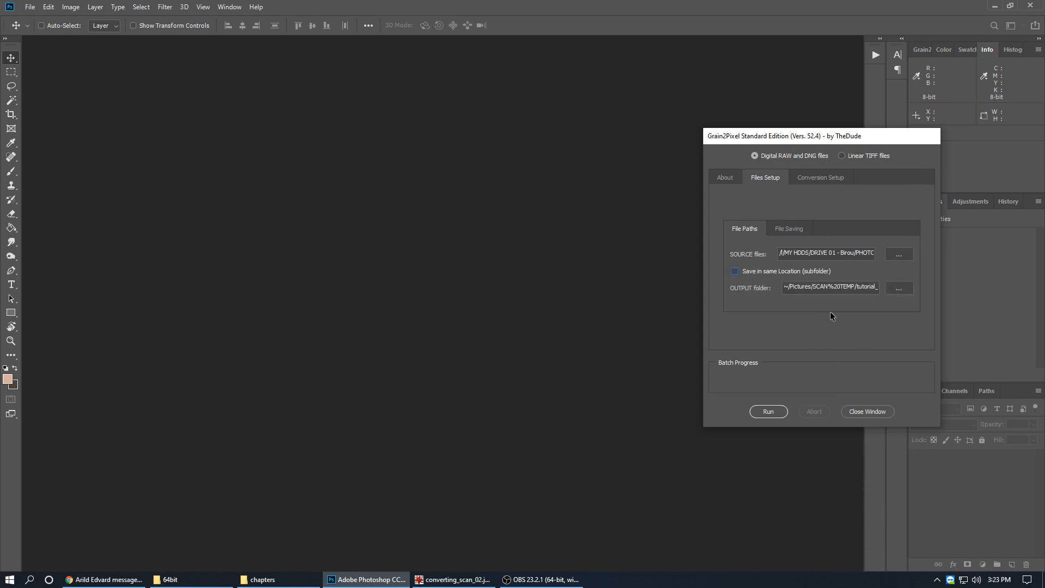
pyautogui.click(739, 271)
pyautogui.click(802, 272)
pyautogui.click(899, 288)
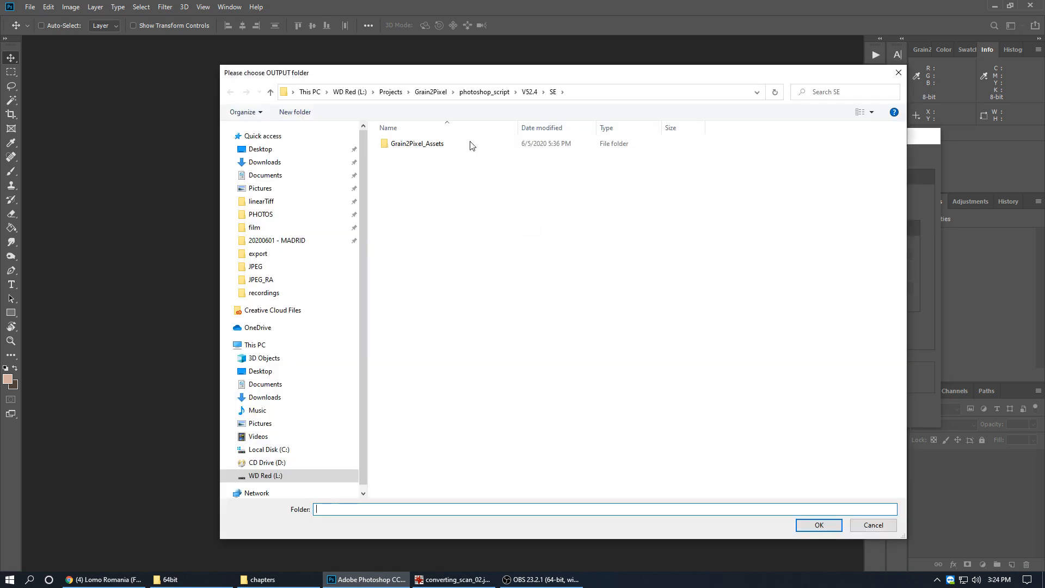
pyautogui.click(261, 189)
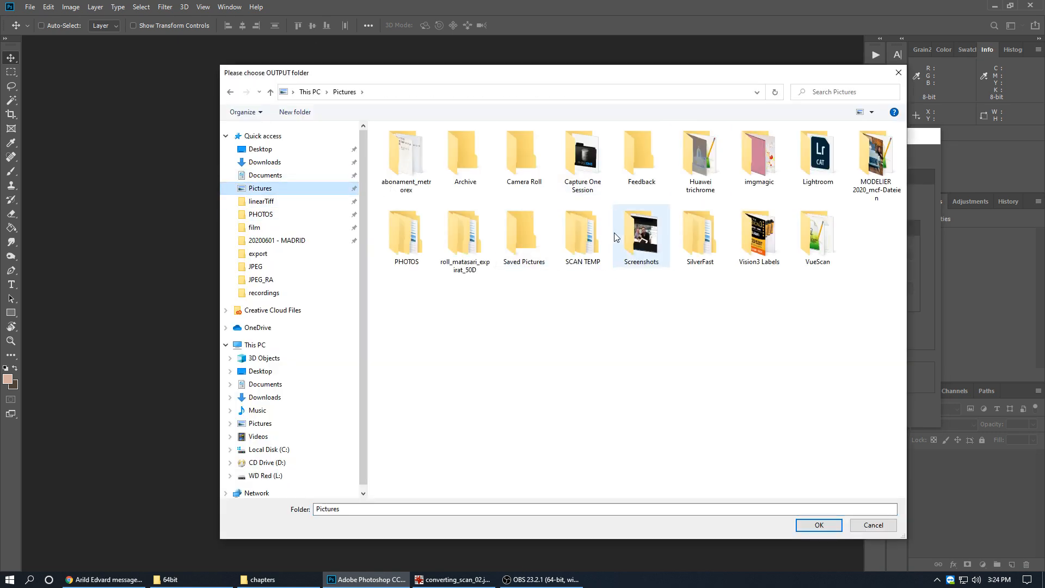
pyautogui.doubleClick(581, 234)
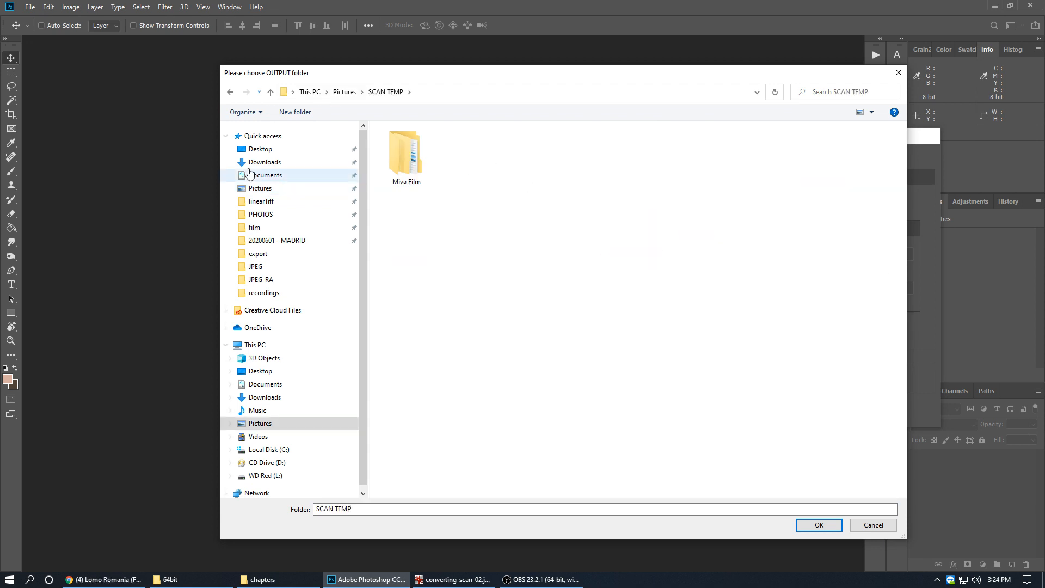
# - Create a folder named tutorial_samples inside SCAN TEMP and choose it as the output folder
pyautogui.click(308, 115)
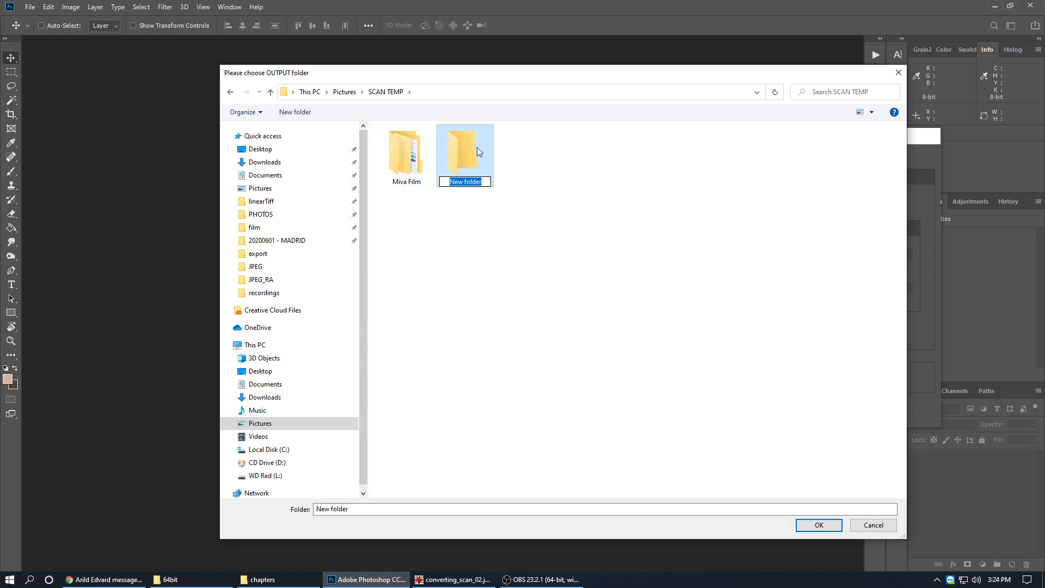
pyautogui.write('Video_ou')
pyautogui.press('BackSpace')
pyautogui.press('BackSpace')
pyautogui.press('BackSpace')
pyautogui.press('BackSpace')
pyautogui.press('BackSpace')
pyautogui.press('BackSpace')
pyautogui.press('BackSpace')
pyautogui.press('BackSpace')
pyautogui.write('ti')
pyautogui.press('BackSpace')
pyautogui.write('utoti')
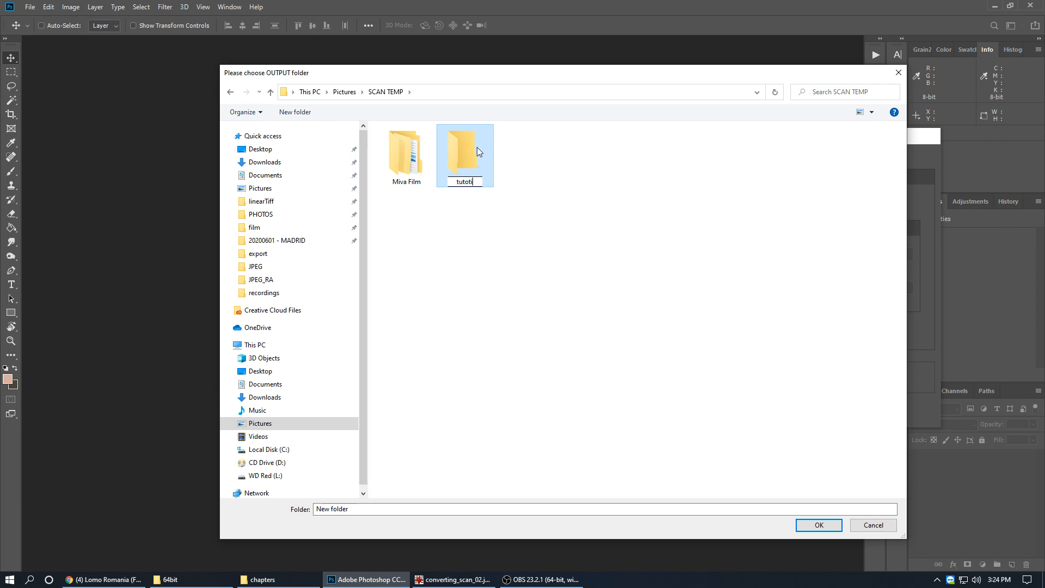
pyautogui.press('BackSpace')
pyautogui.press('BackSpace')
pyautogui.write('rial_samples')
pyautogui.press('Return')
pyautogui.press('Return')
pyautogui.click(820, 525)
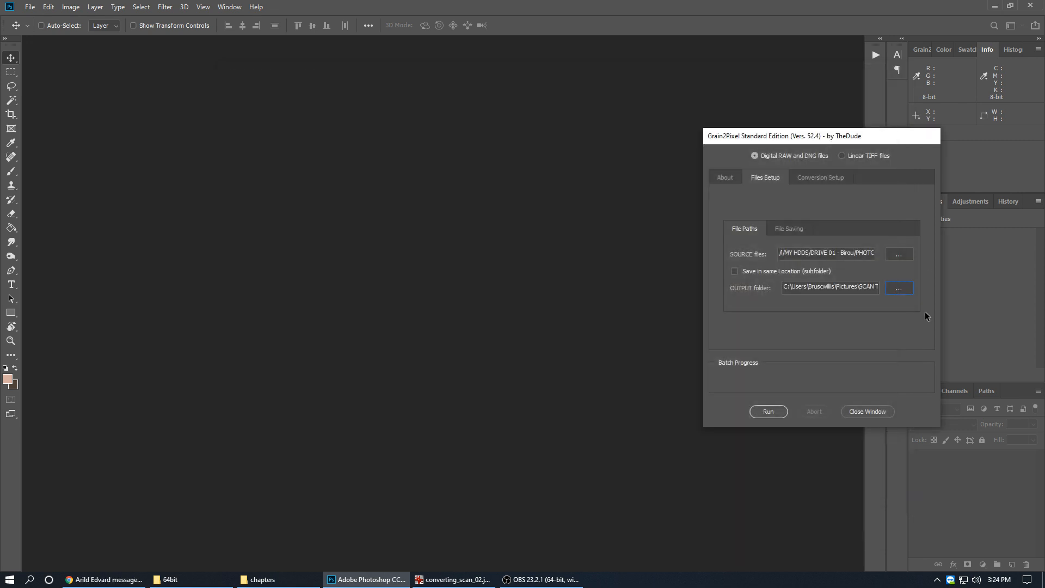
# - Try saving the output as TIFF and return to JPEG with sRGB conversion enabled
pyautogui.click(795, 229)
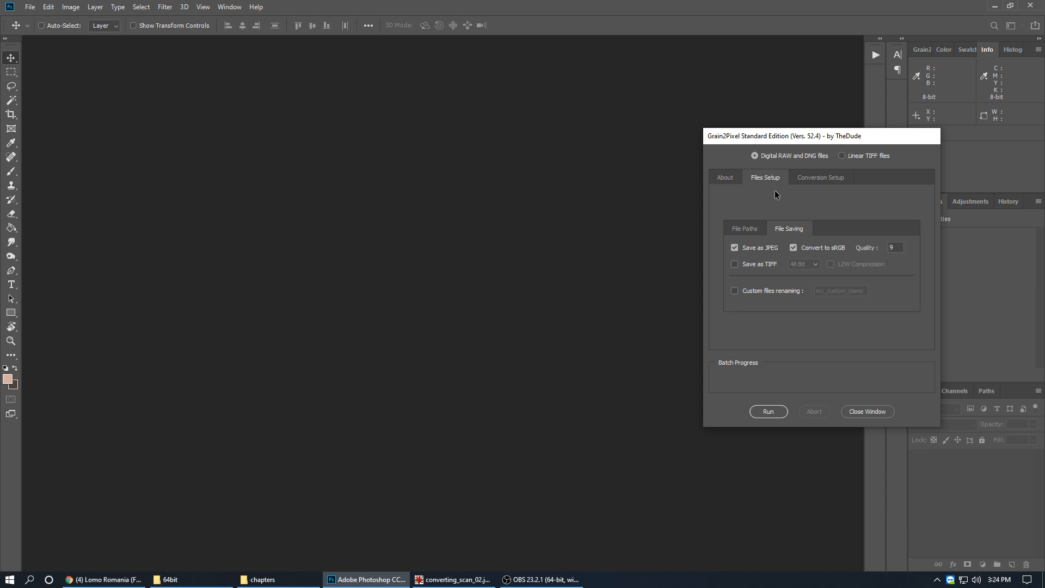
pyautogui.click(738, 268)
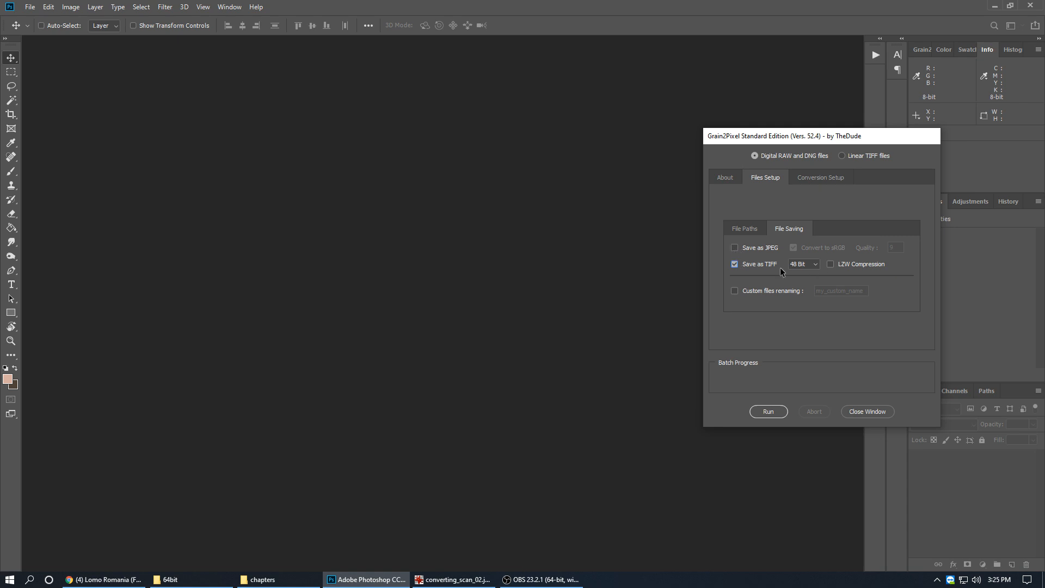
pyautogui.click(813, 265)
pyautogui.click(808, 276)
pyautogui.click(751, 249)
pyautogui.click(809, 248)
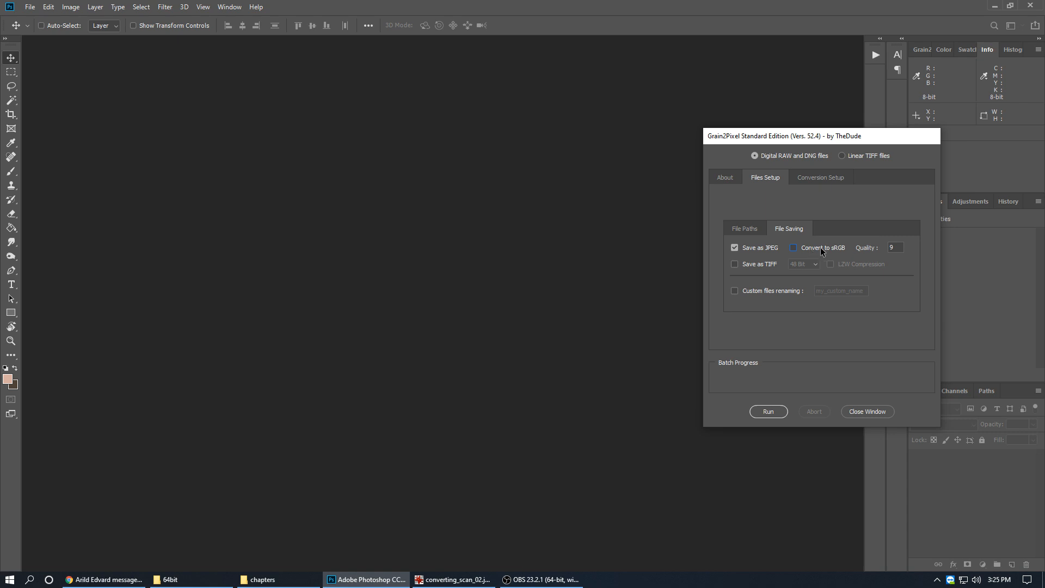
pyautogui.click(821, 247)
# - Try a JPEG quality of 12 and set it back to 9
pyautogui.press('Tab')
pyautogui.write('12')
pyautogui.doubleClick(903, 252)
pyautogui.write('9')
# - In the pre-conversion settings, set the crop method to No Crop and film base sampling to Auto
pyautogui.click(811, 180)
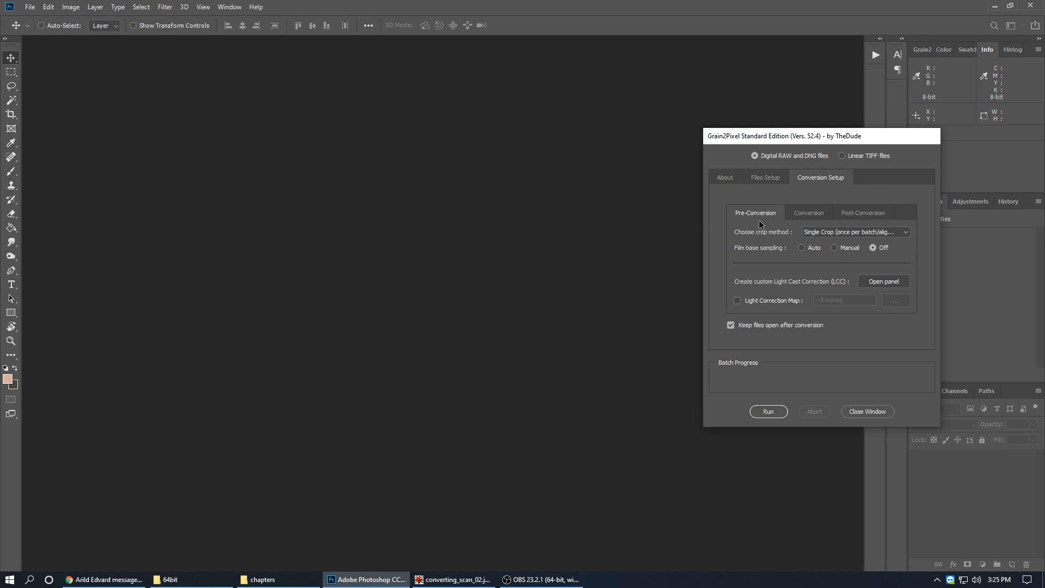
pyautogui.click(871, 213)
pyautogui.click(824, 214)
pyautogui.click(762, 213)
pyautogui.click(833, 236)
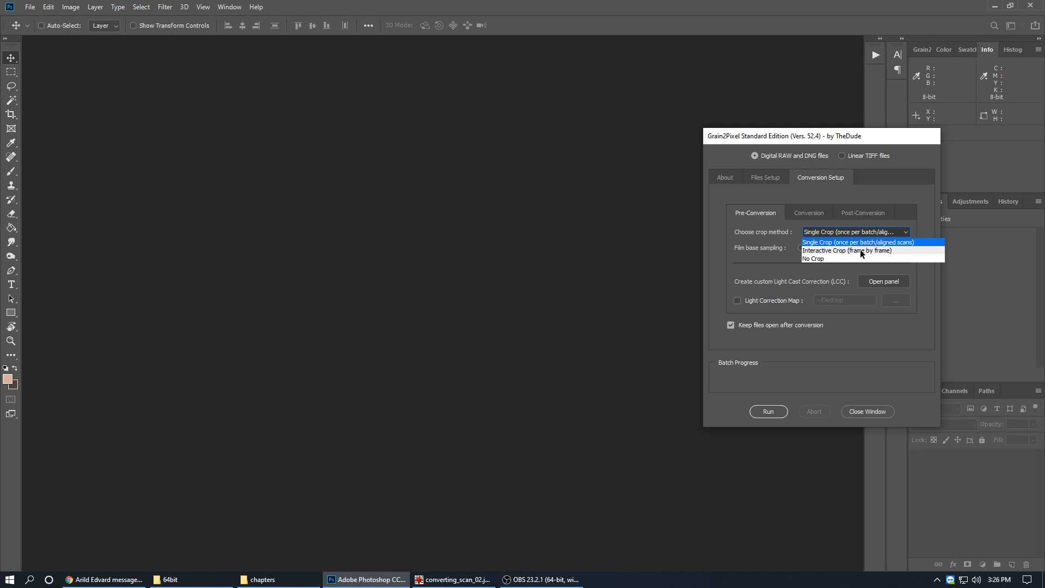
pyautogui.click(860, 250)
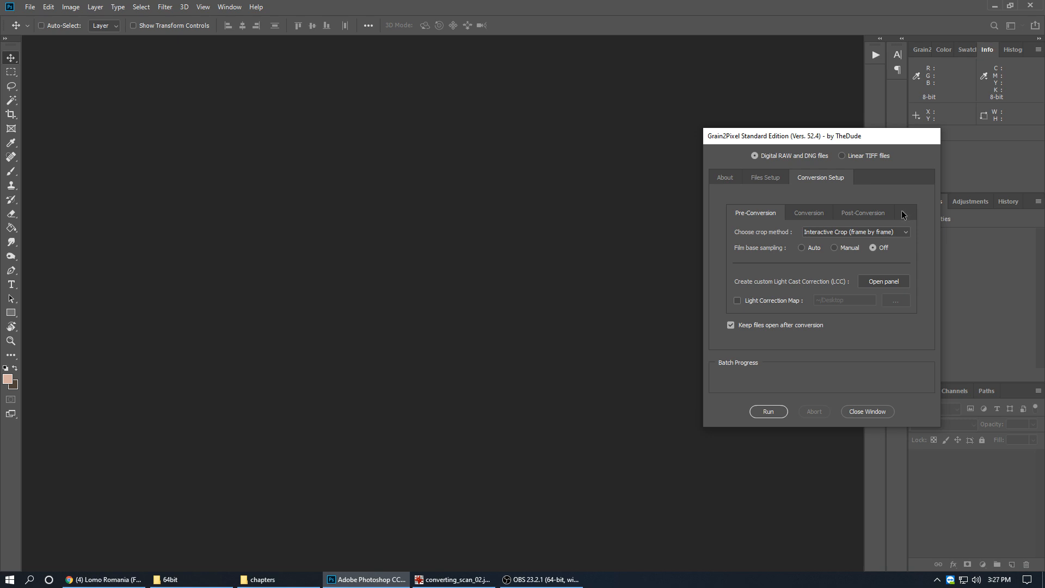
pyautogui.click(894, 233)
pyautogui.click(854, 258)
pyautogui.click(816, 249)
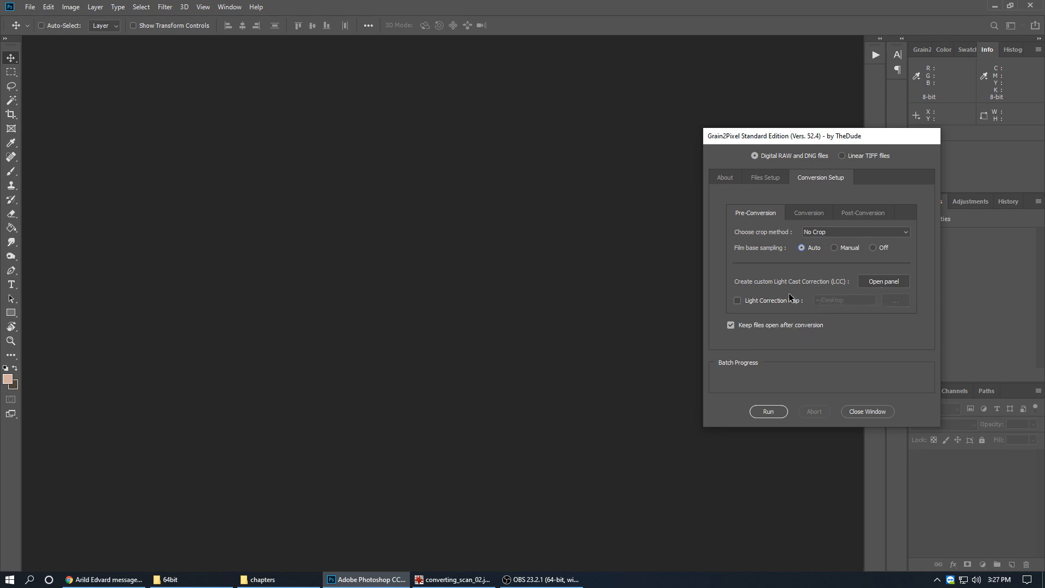
# - Set Color Cast Remove to Smart with the G2P Engine enabled, keeping files open after conversion
pyautogui.click(808, 215)
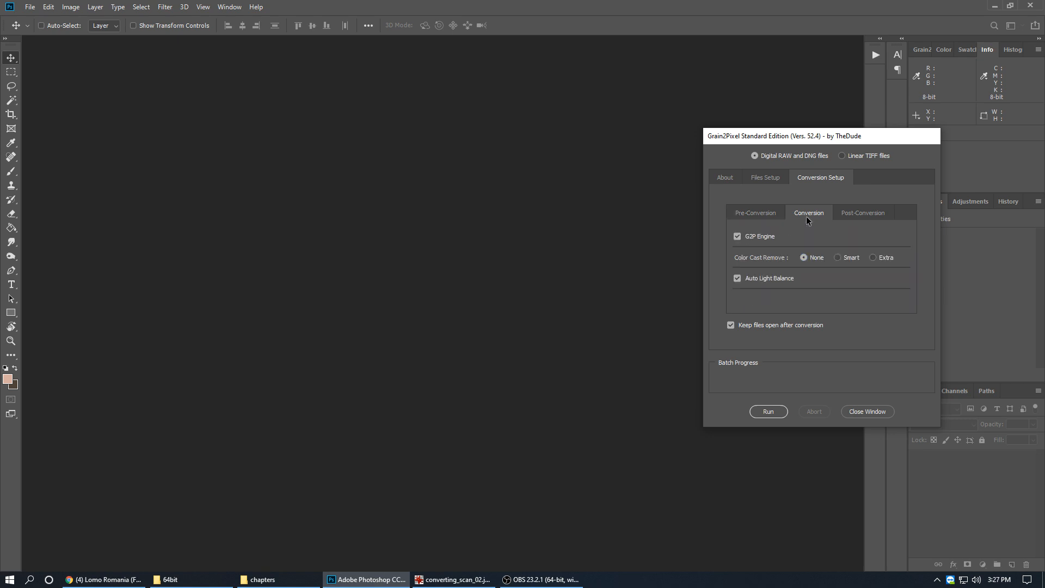
pyautogui.click(755, 237)
pyautogui.click(759, 237)
pyautogui.click(760, 240)
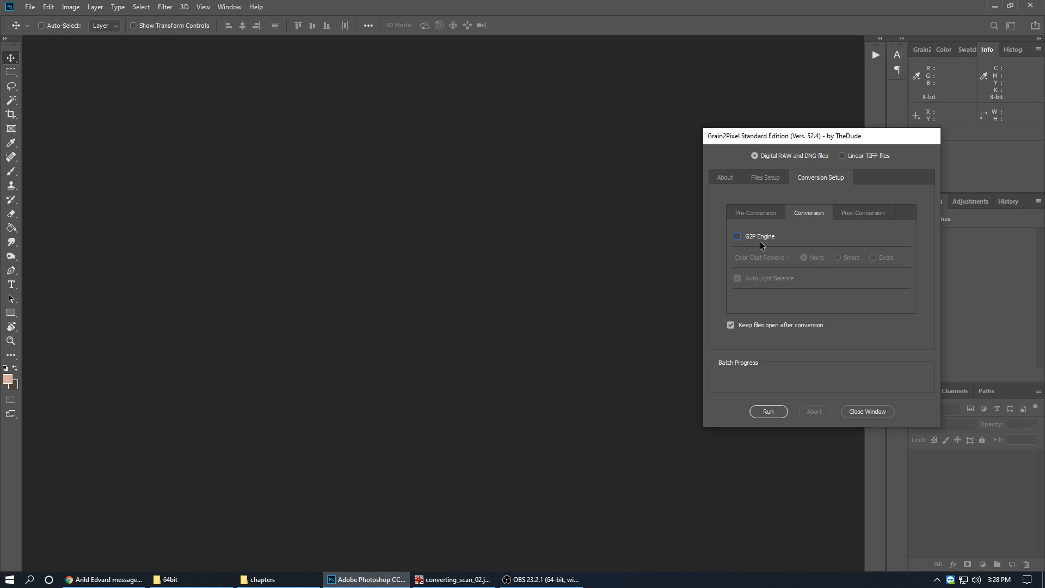
pyautogui.click(752, 240)
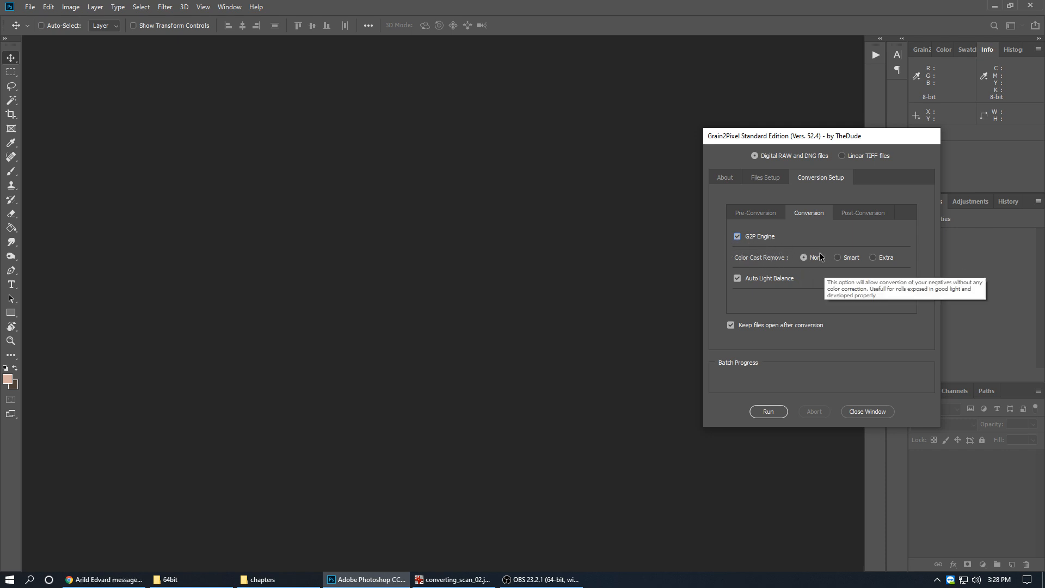
pyautogui.click(838, 258)
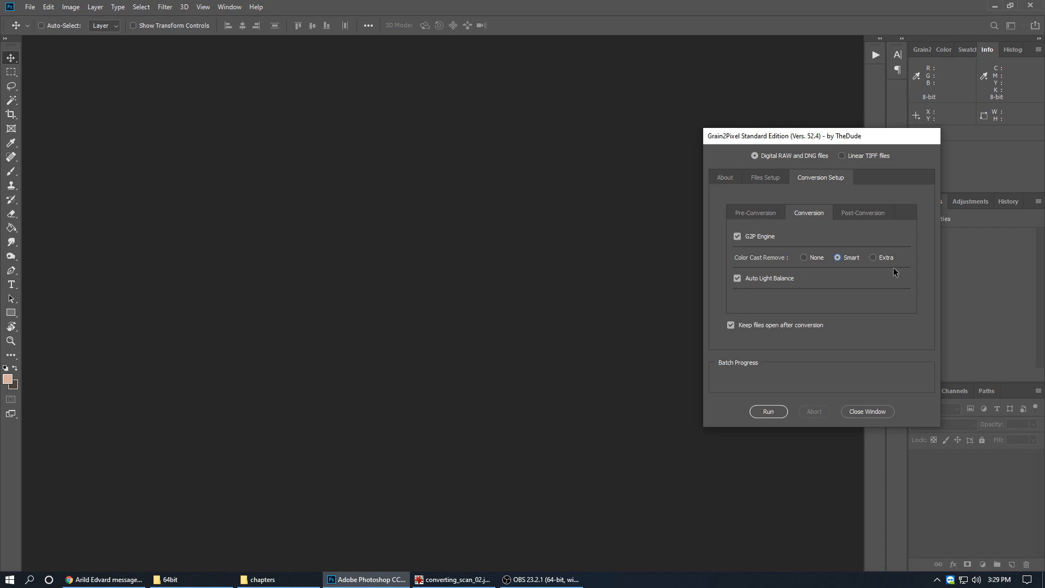
pyautogui.moveTo(848, 258)
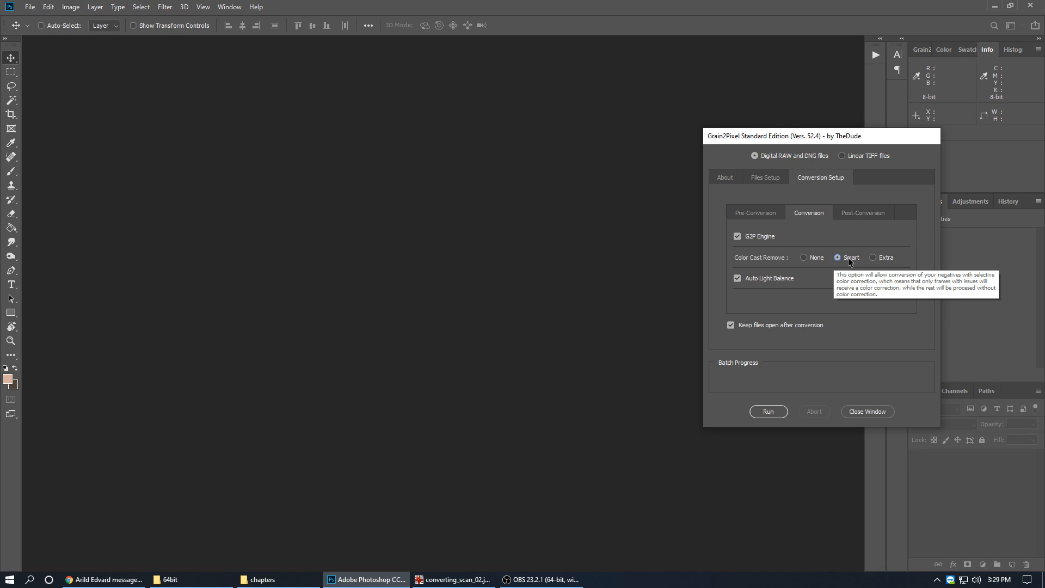
pyautogui.moveTo(779, 280)
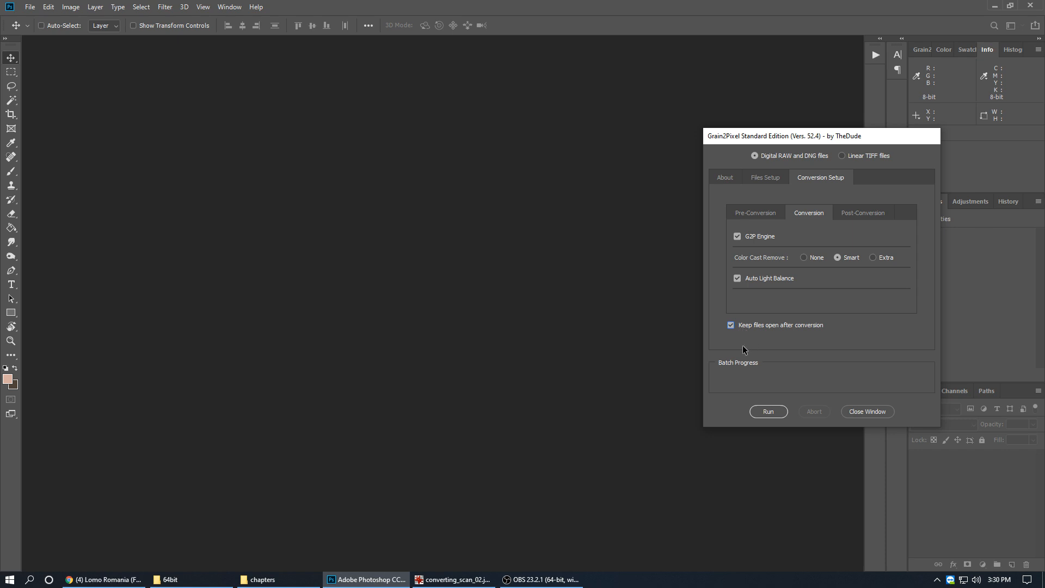
pyautogui.click(745, 327)
pyautogui.click(731, 326)
# - Enable contact sheet generation and the post-conversion Action 3 (Flip) and Action 4 (Sharpening)
pyautogui.click(867, 214)
pyautogui.click(746, 268)
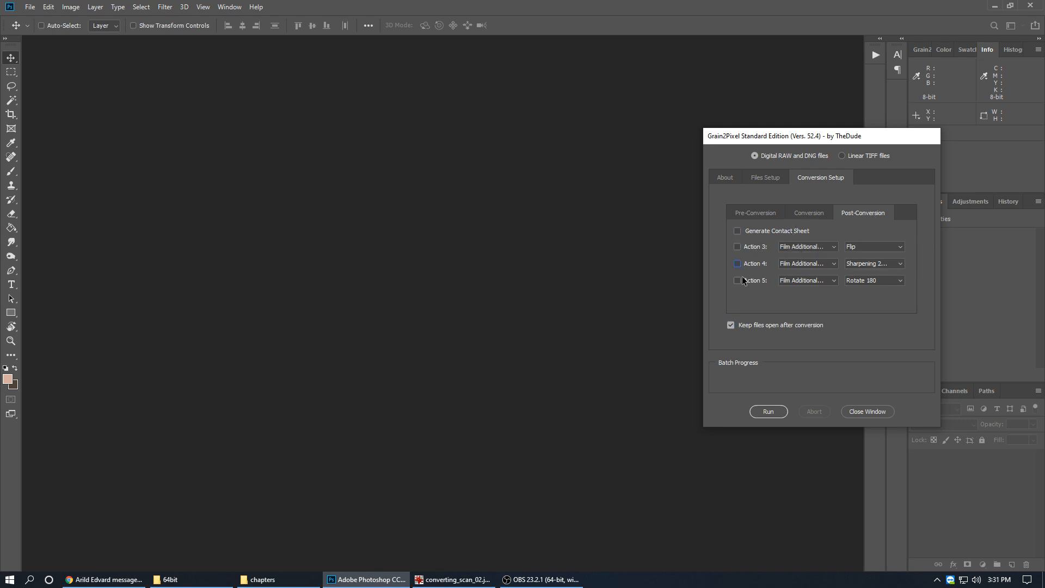
pyautogui.click(751, 233)
pyautogui.click(756, 249)
pyautogui.click(737, 264)
pyautogui.click(818, 247)
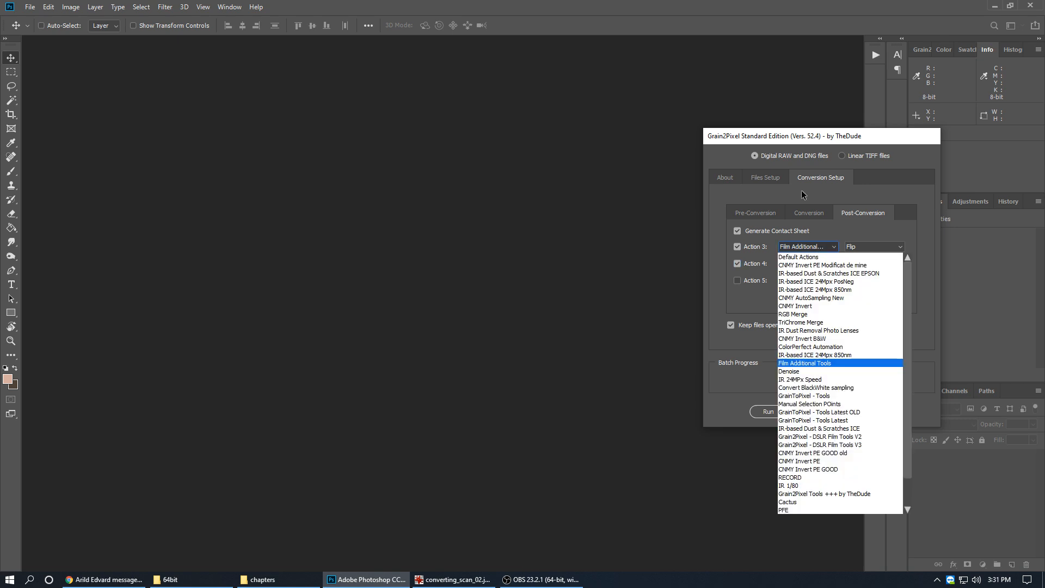
pyautogui.click(827, 247)
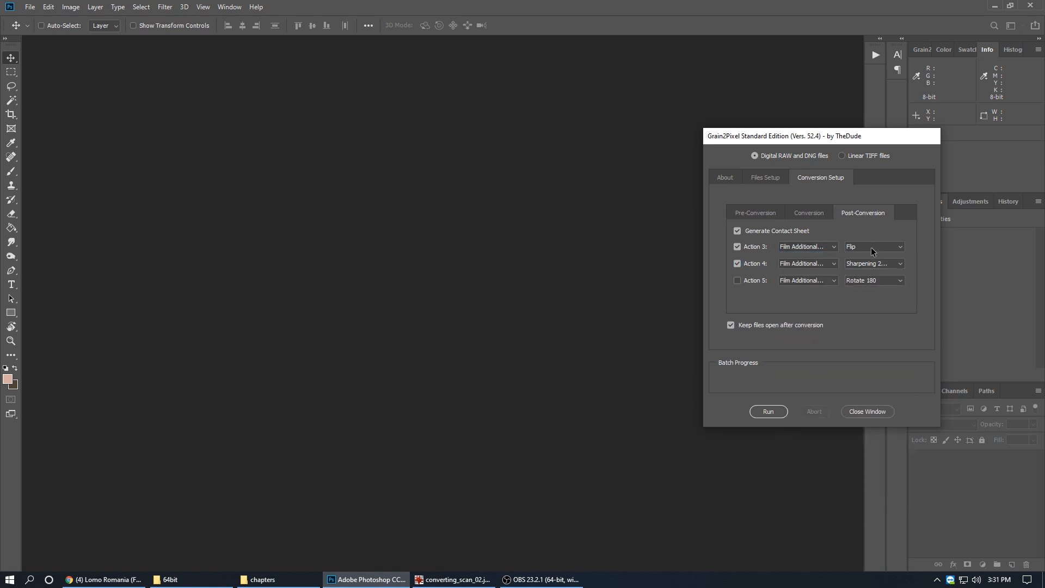
pyautogui.click(872, 248)
pyautogui.click(875, 239)
# - Review the conversion, pre-conversion and file saving settings
pyautogui.click(798, 213)
pyautogui.click(766, 214)
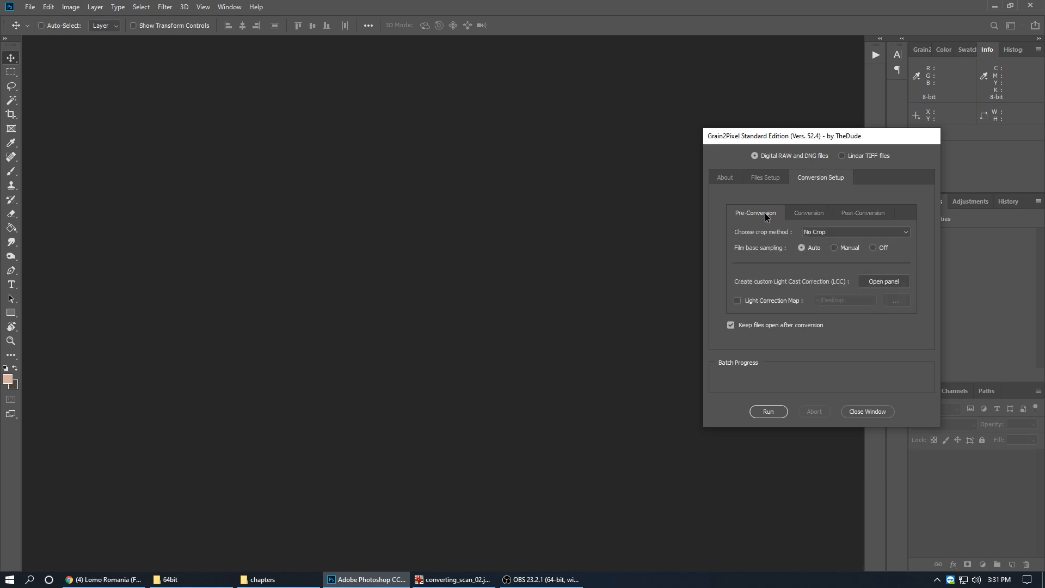
pyautogui.click(767, 178)
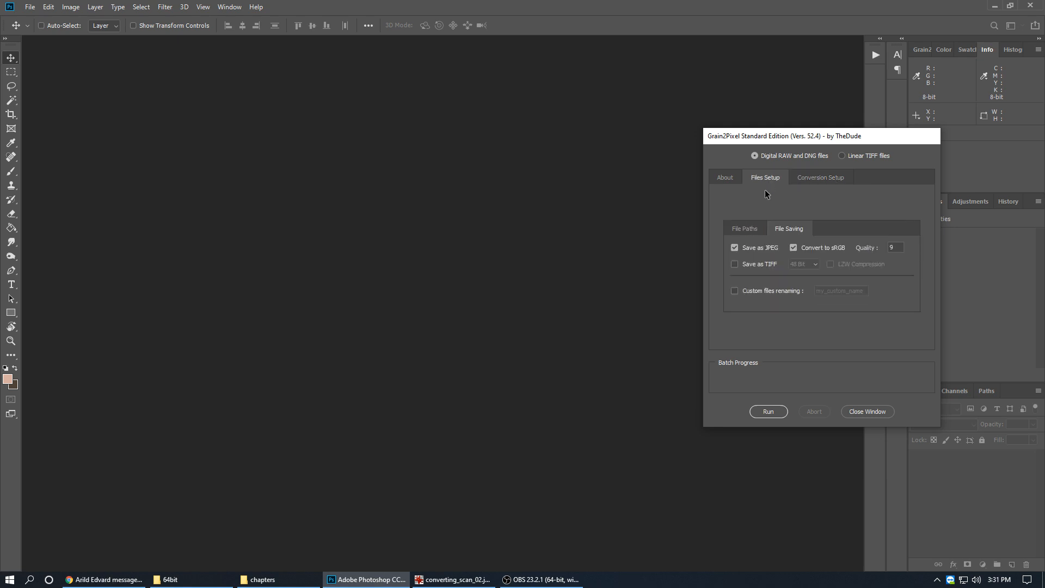
# - Check the file paths and pre-conversion settings, run the conversion of the selected negative, and close the plug-in window
pyautogui.click(745, 229)
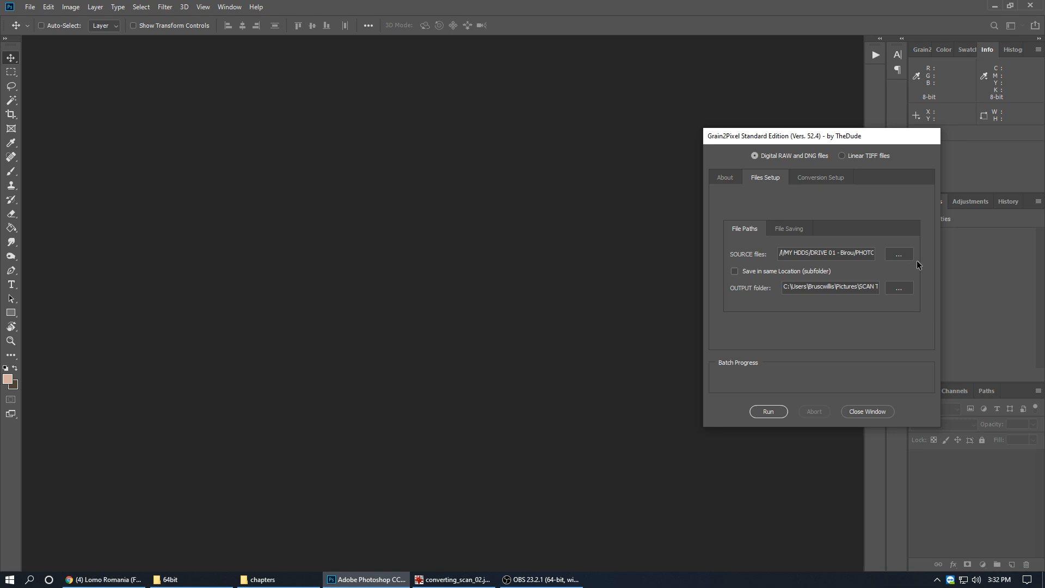
pyautogui.click(819, 177)
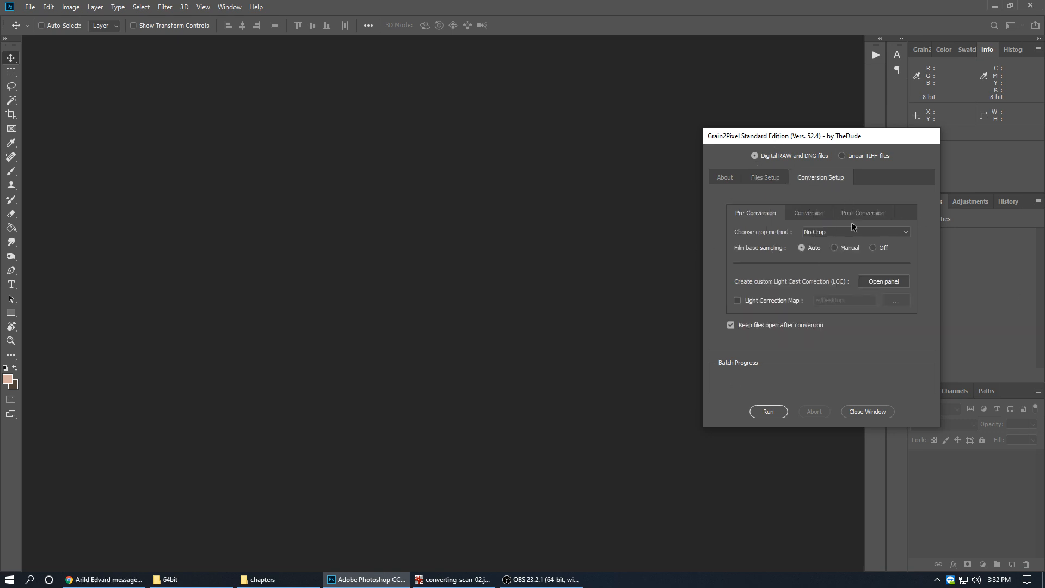
pyautogui.hotkey('ctrl', 'shift', 'Tab')
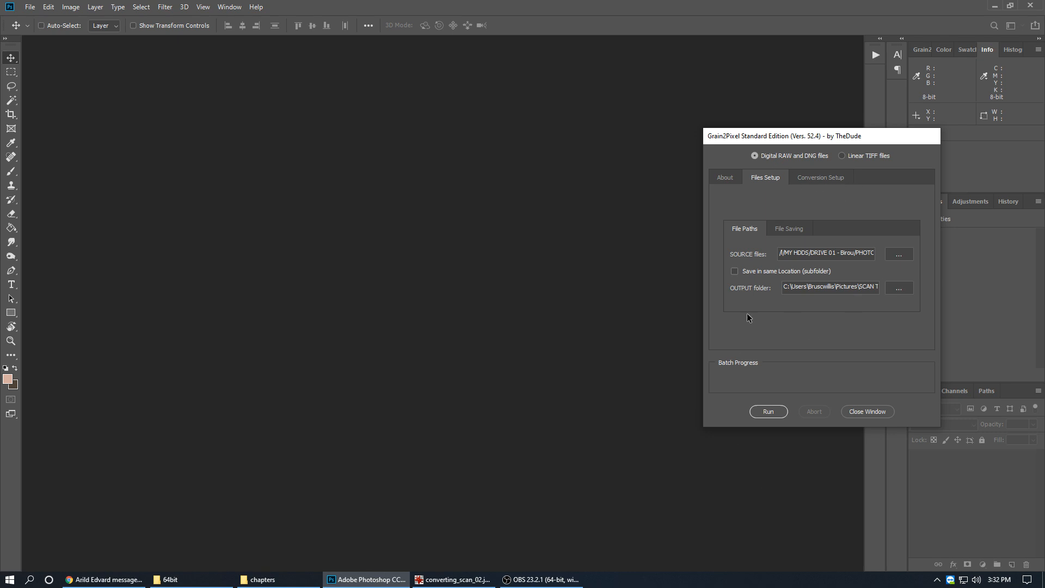
pyautogui.click(774, 413)
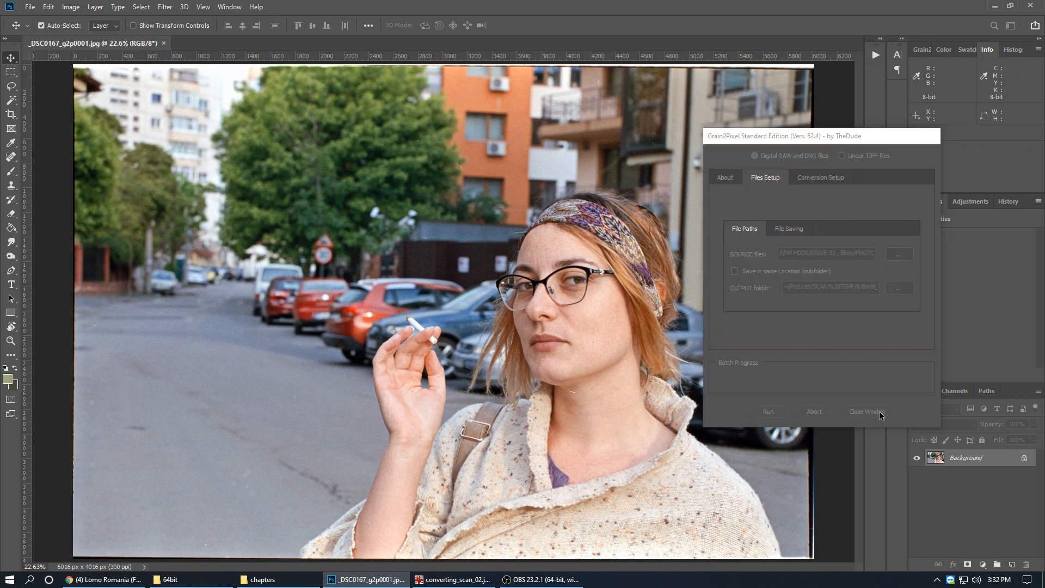
pyautogui.click(878, 412)
# - Crop the film borders off the converted street portrait, to about 5910 x 3936 px
pyautogui.press('c')
pyautogui.moveTo(813, 66); pyautogui.dragTo(805, 62)
pyautogui.hotkey('ctrl', 'r')
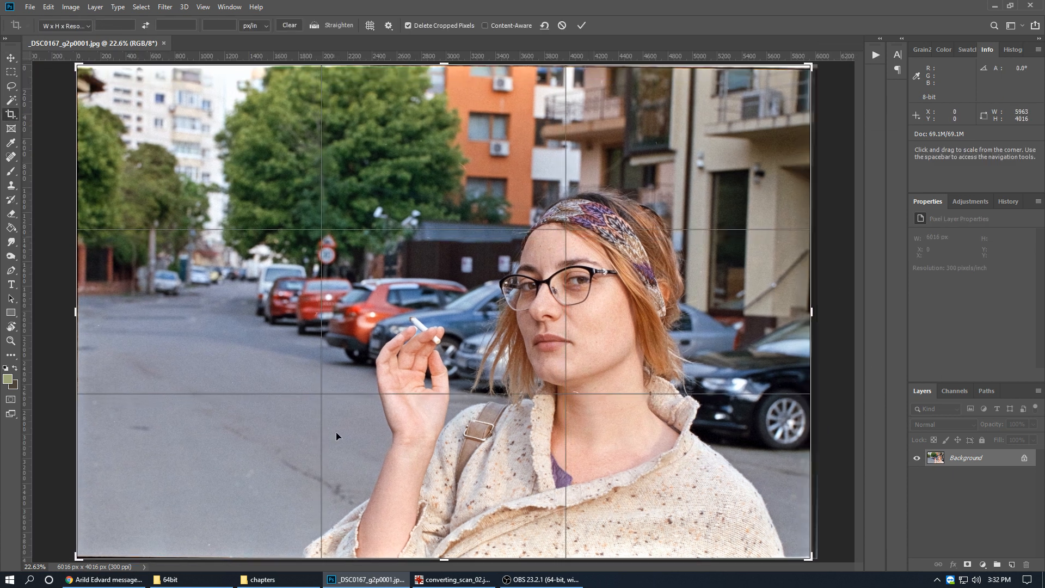
pyautogui.moveTo(76, 64); pyautogui.dragTo(78, 68)
pyautogui.click(581, 26)
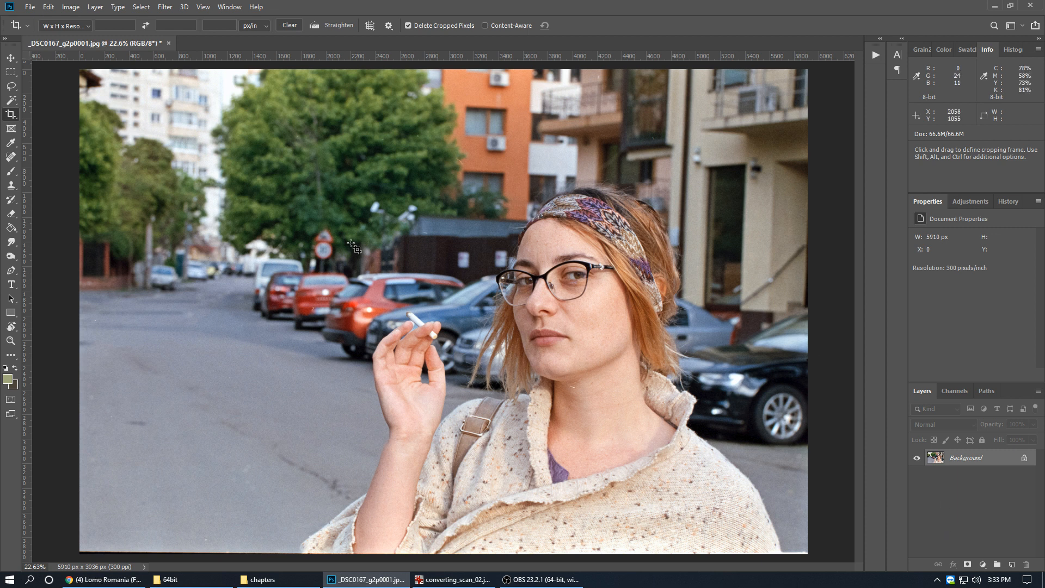
# - Reduce the Spot Healing Brush's size to 100 px
pyautogui.press('j')
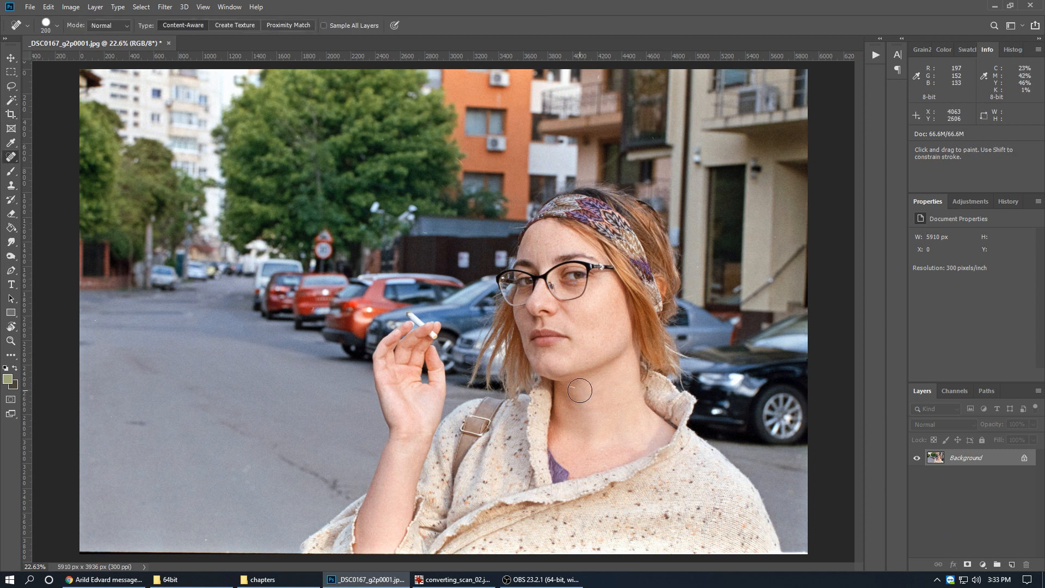
pyautogui.press('[')
pyautogui.press('[')
pyautogui.press('[')
pyautogui.press('[')
# - Crop the remaining film edge off the bottom of the portrait, to a height of about 3892 px
pyautogui.press('c')
pyautogui.moveTo(448, 555); pyautogui.dragTo(448, 549)
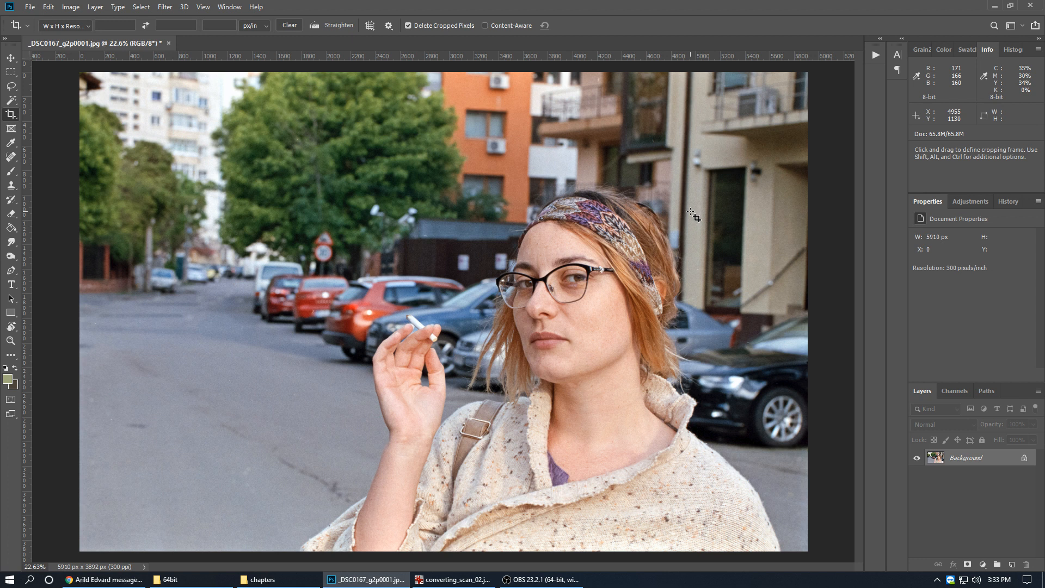
pyautogui.click(12, 61)
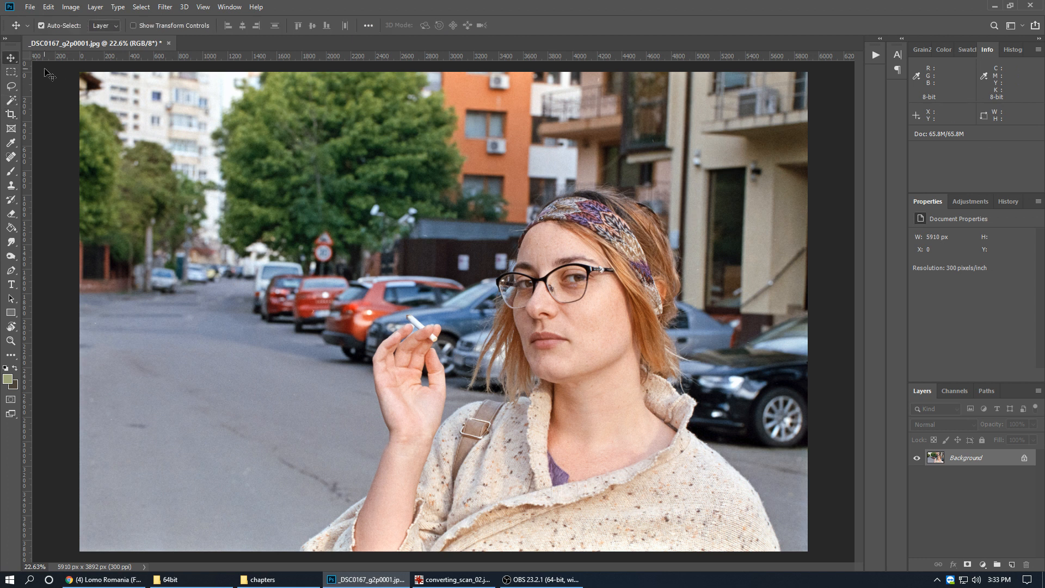
# - Reopen the Grain2Pixel plug-in and convert _DSC0186.NEF from the nef folder of the 20200507 Fuji C200 roll
pyautogui.hotkey('ctrl', 'shift', 'g')
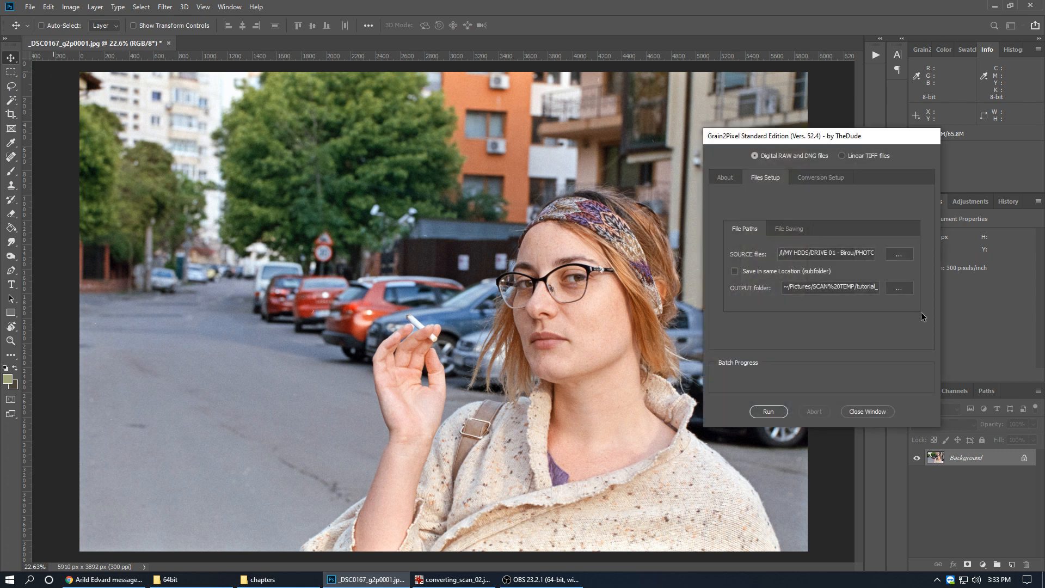
pyautogui.click(905, 256)
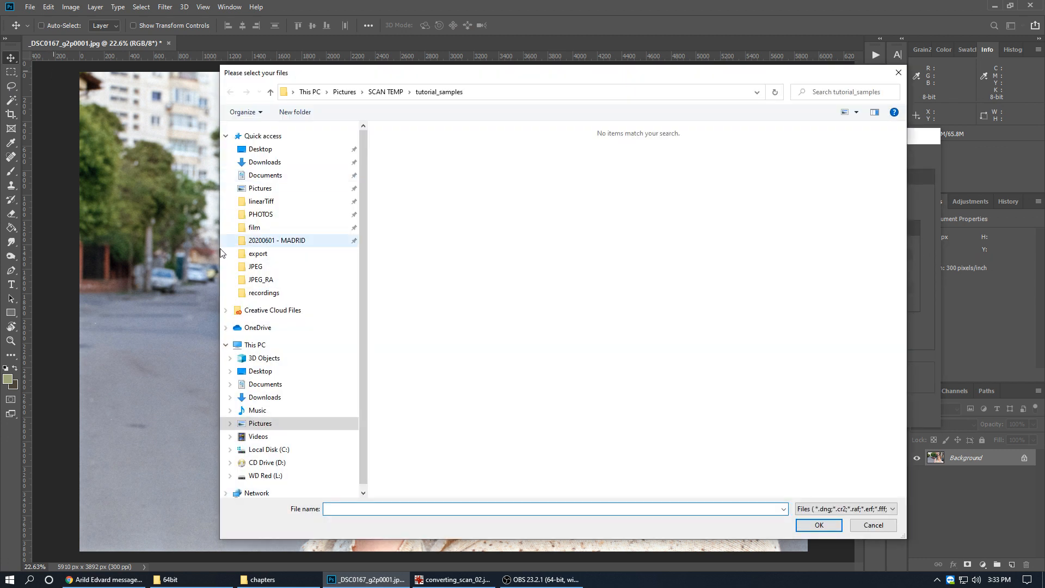
pyautogui.click(261, 214)
pyautogui.moveTo(904, 147); pyautogui.dragTo(920, 444)
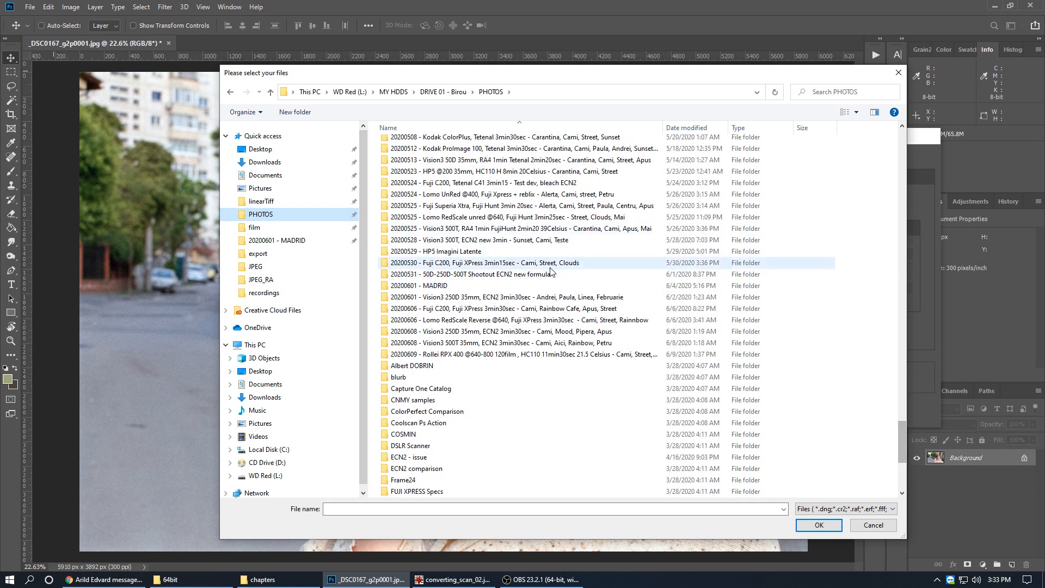
pyautogui.scroll(2, 551, 264)
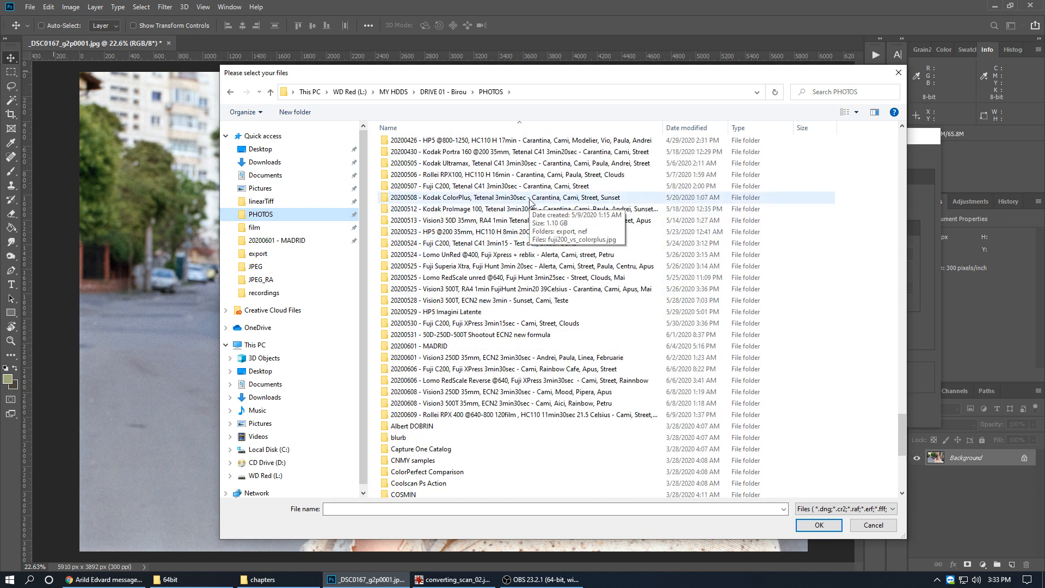
pyautogui.doubleClick(523, 186)
pyautogui.doubleClick(400, 165)
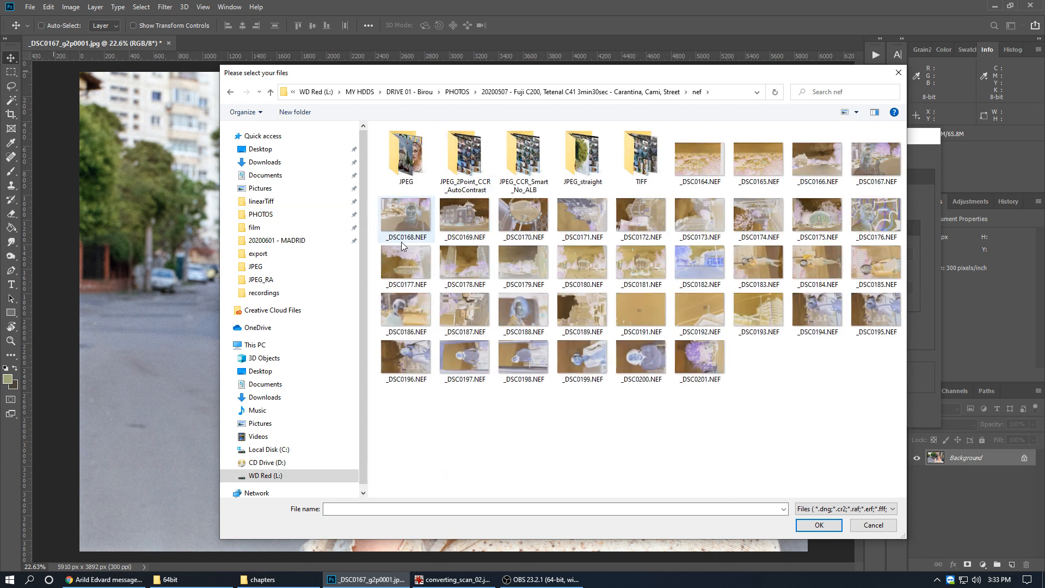
pyautogui.click(405, 313)
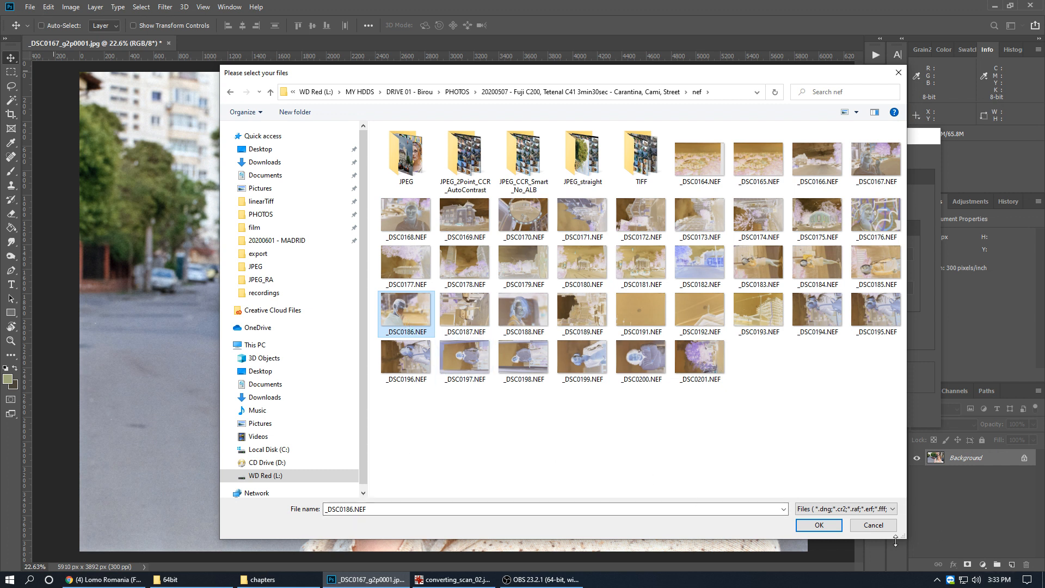
pyautogui.click(819, 525)
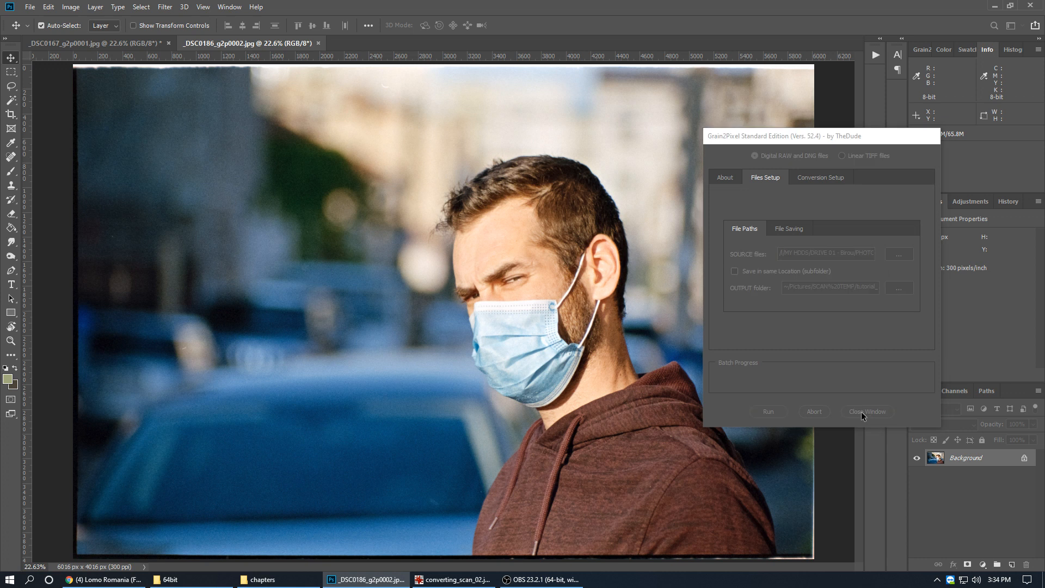
# - Crop the film borders off the converted _DSC0186 photo on all sides, to about 5892 x 3883 px
pyautogui.click(8, 114)
pyautogui.moveTo(73, 66); pyautogui.dragTo(76, 70)
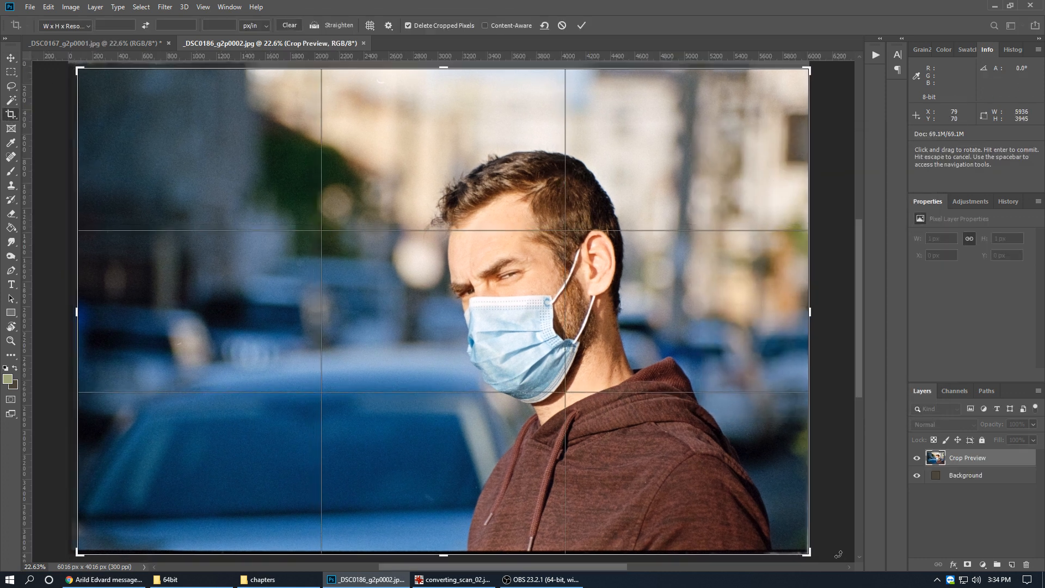
pyautogui.moveTo(809, 554); pyautogui.dragTo(806, 553)
pyautogui.hotkey('ctrl', 'r')
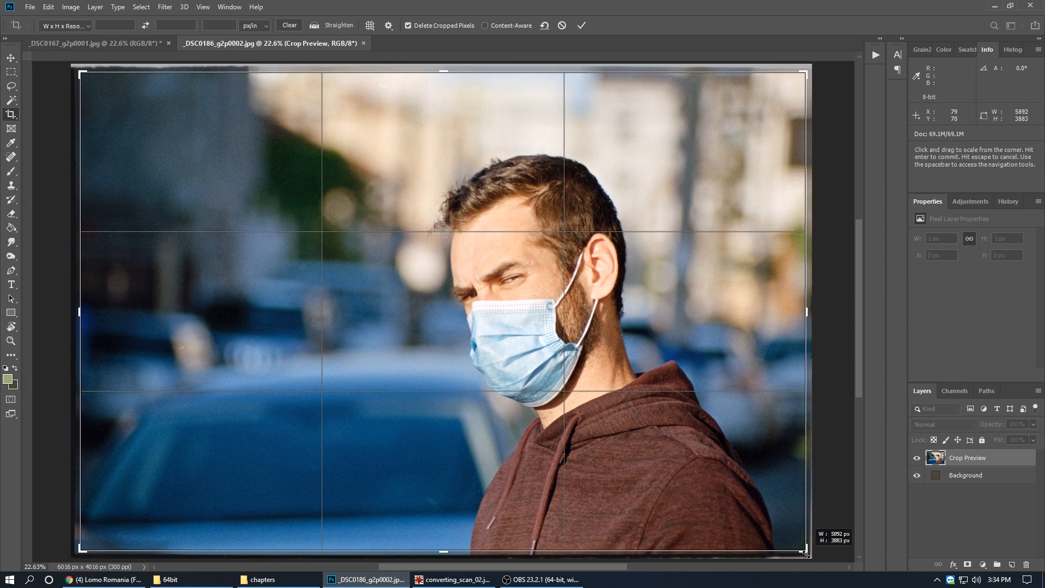
pyautogui.click(582, 25)
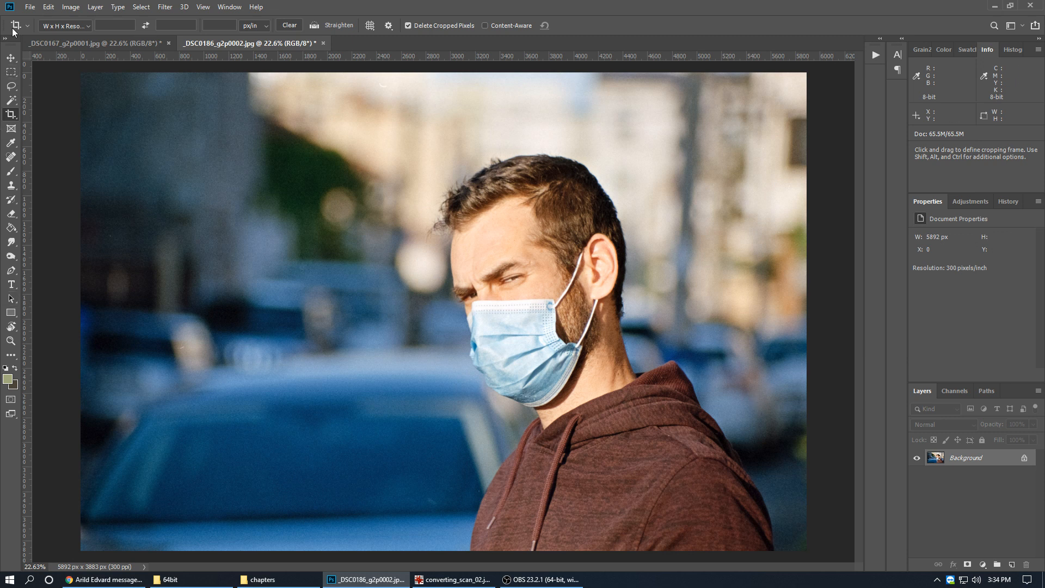
pyautogui.press('v')
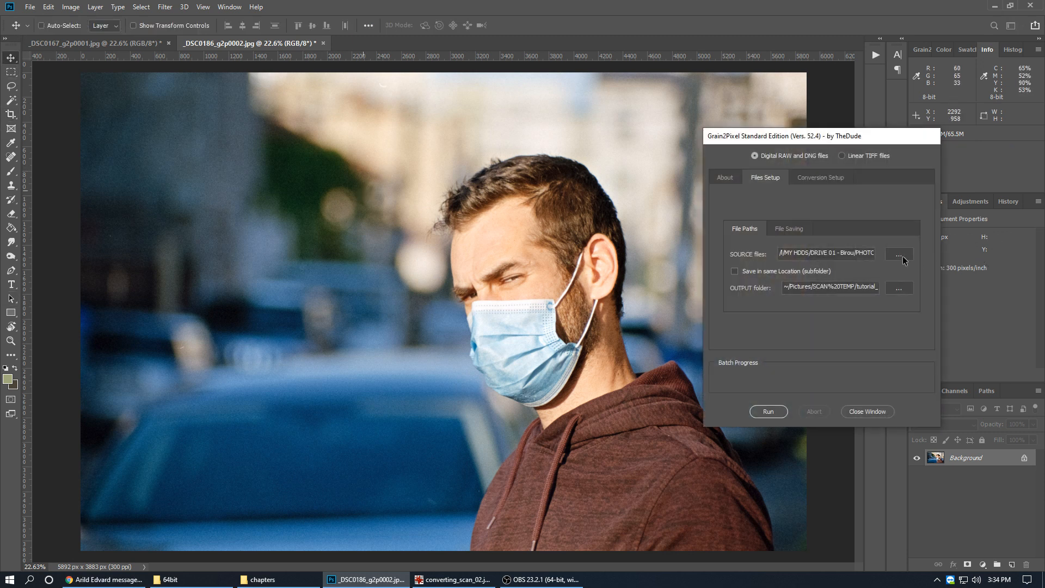
pyautogui.click(899, 254)
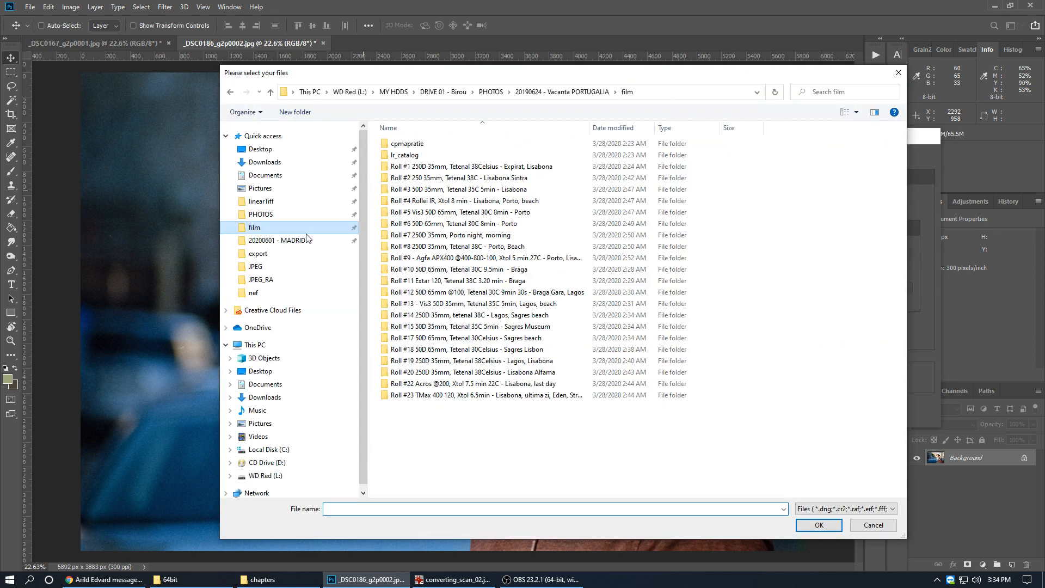
pyautogui.click(306, 239)
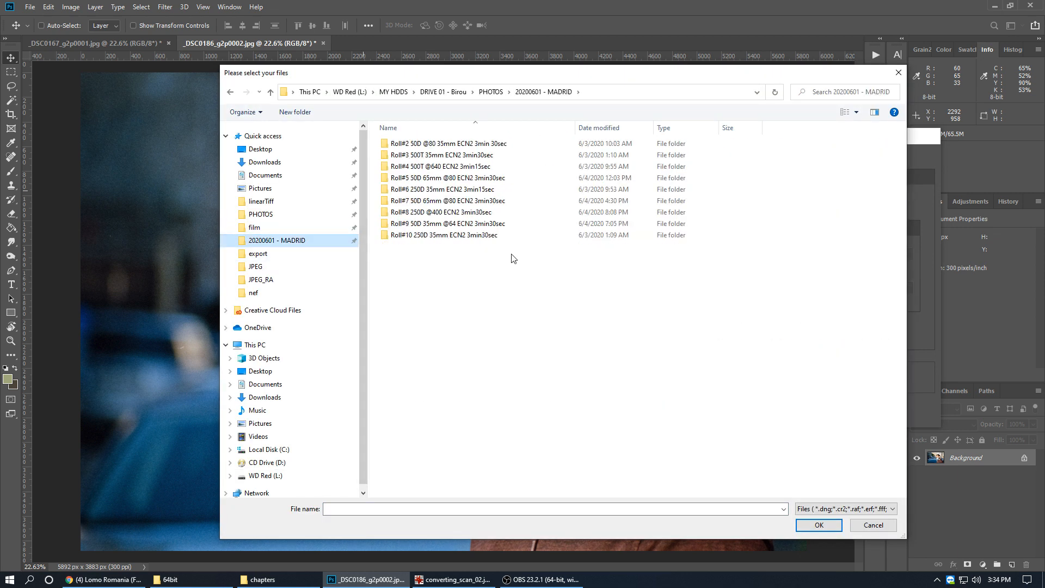
pyautogui.doubleClick(422, 214)
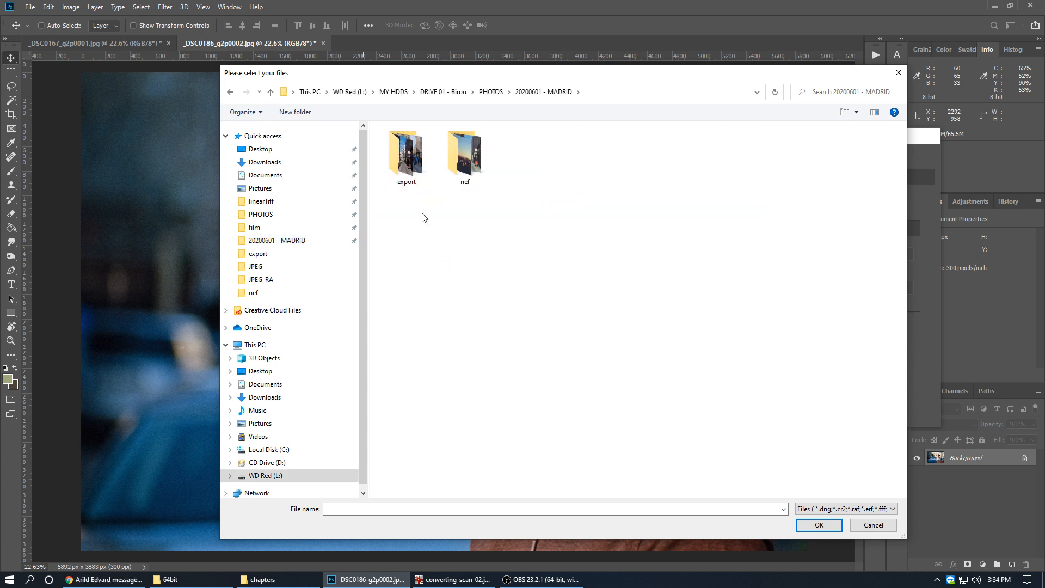
pyautogui.doubleClick(484, 161)
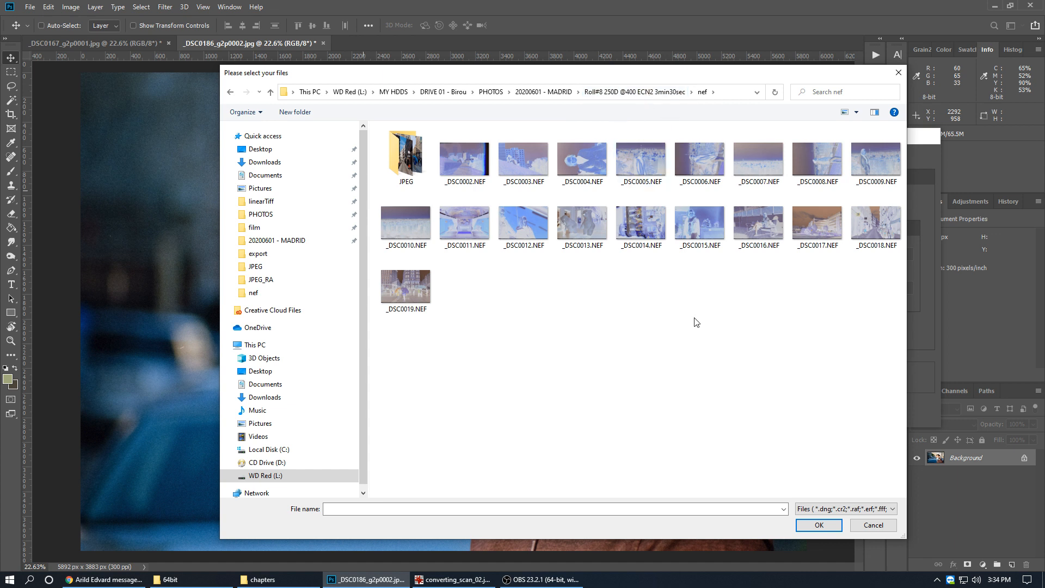
pyautogui.click(821, 224)
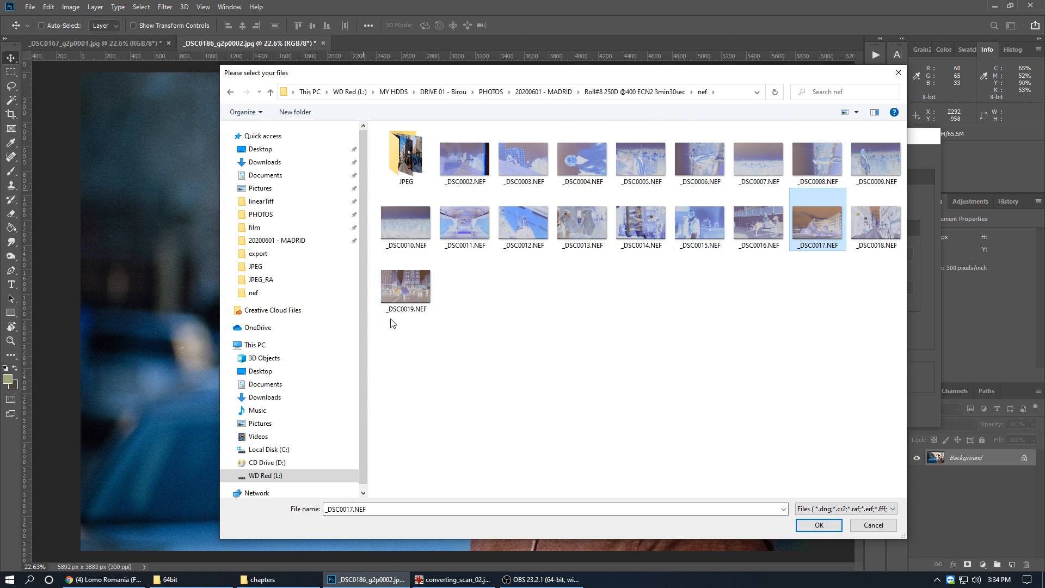
pyautogui.click(811, 526)
pyautogui.click(769, 412)
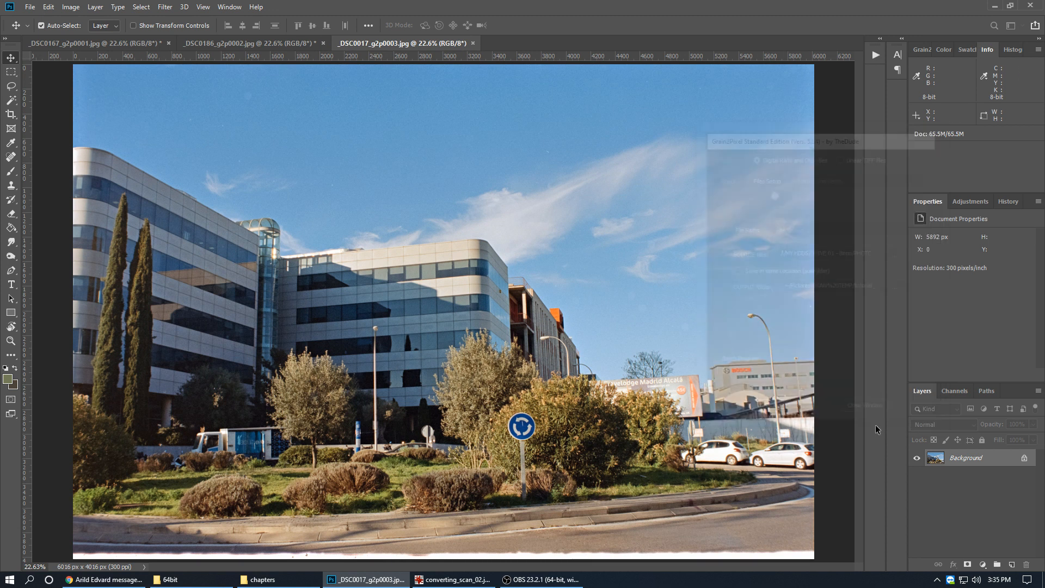
pyautogui.click(871, 411)
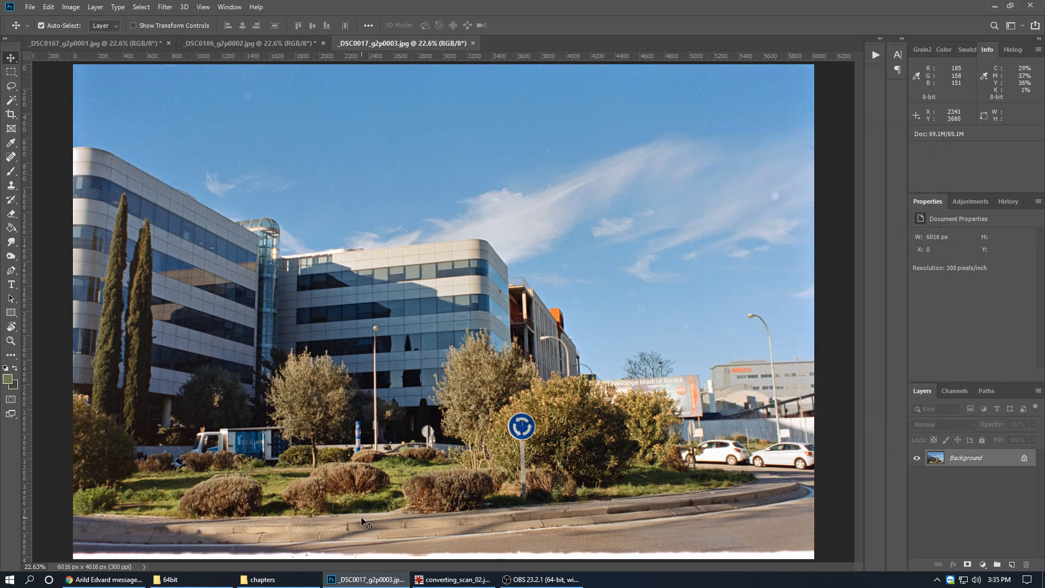
# - Crop the white film border off the bottom of the building photo, to a height of about 3919 px
pyautogui.press('c')
pyautogui.moveTo(448, 560); pyautogui.dragTo(448, 554)
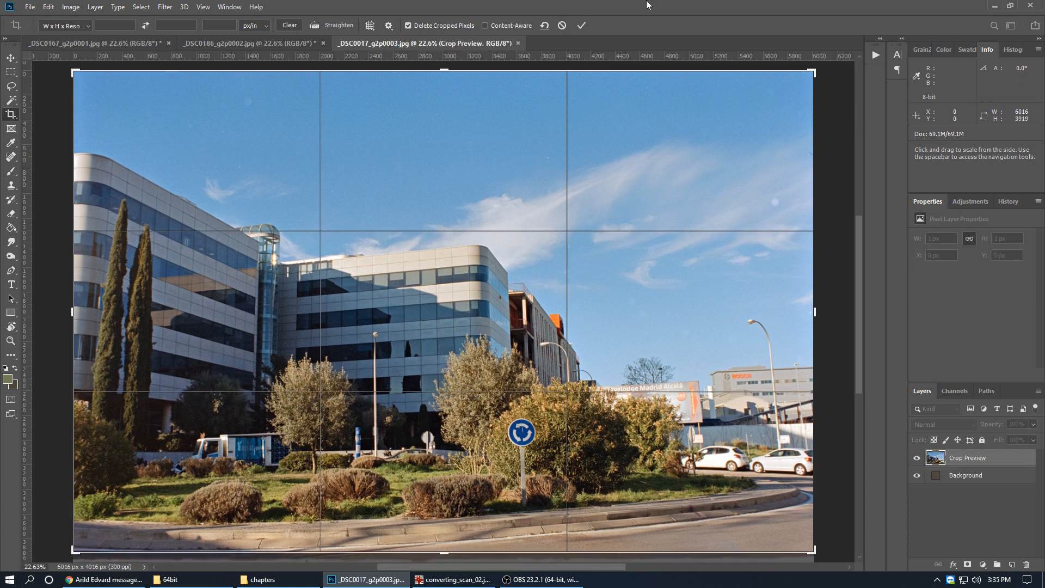
pyautogui.click(580, 26)
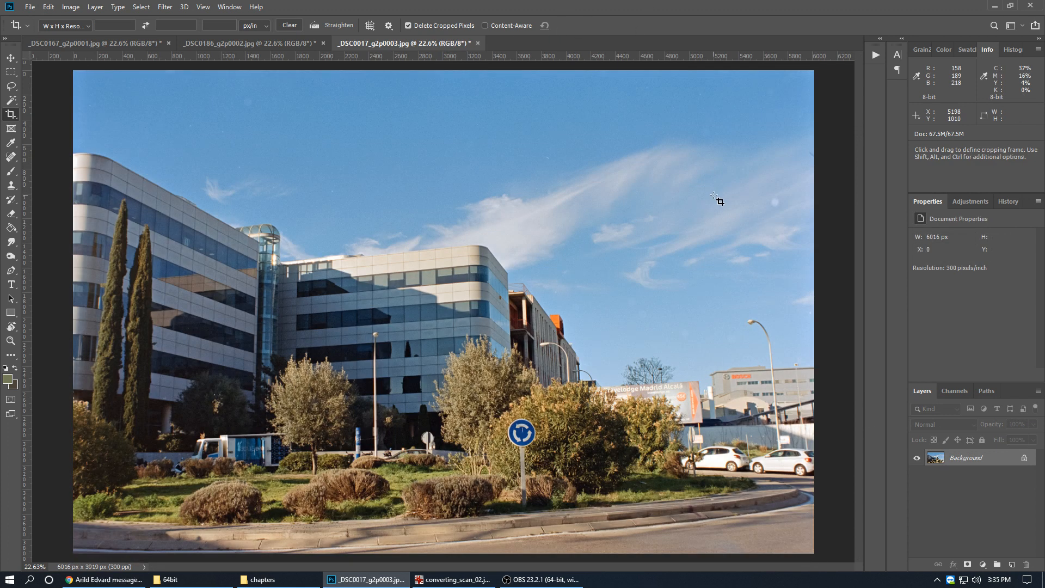
# - Remove the dust spots in the sky of the building photo with the Spot Healing Brush
pyautogui.press('j')
pyautogui.click(776, 202)
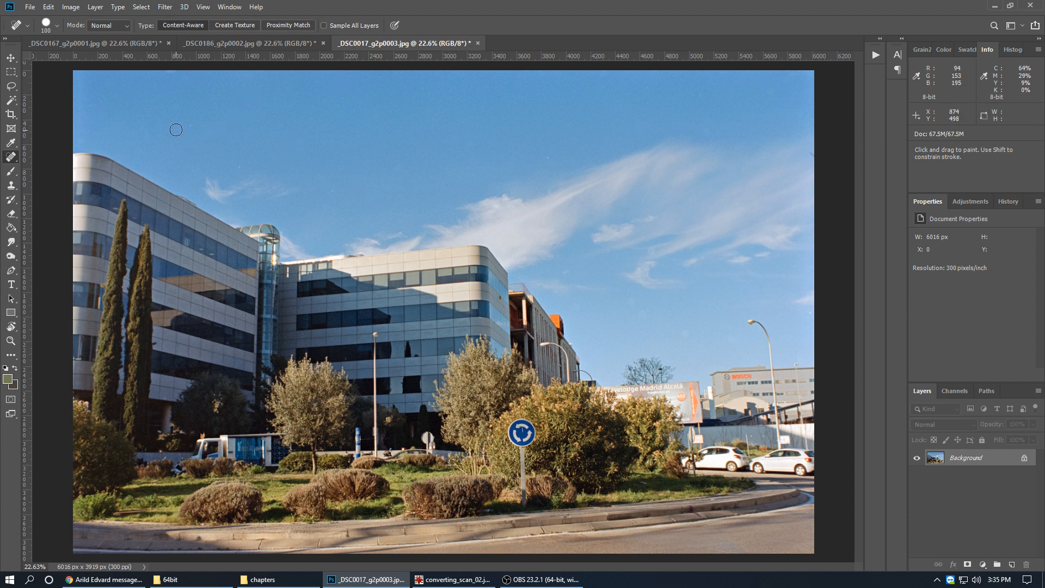
pyautogui.click(236, 169)
pyautogui.click(561, 169)
pyautogui.click(545, 158)
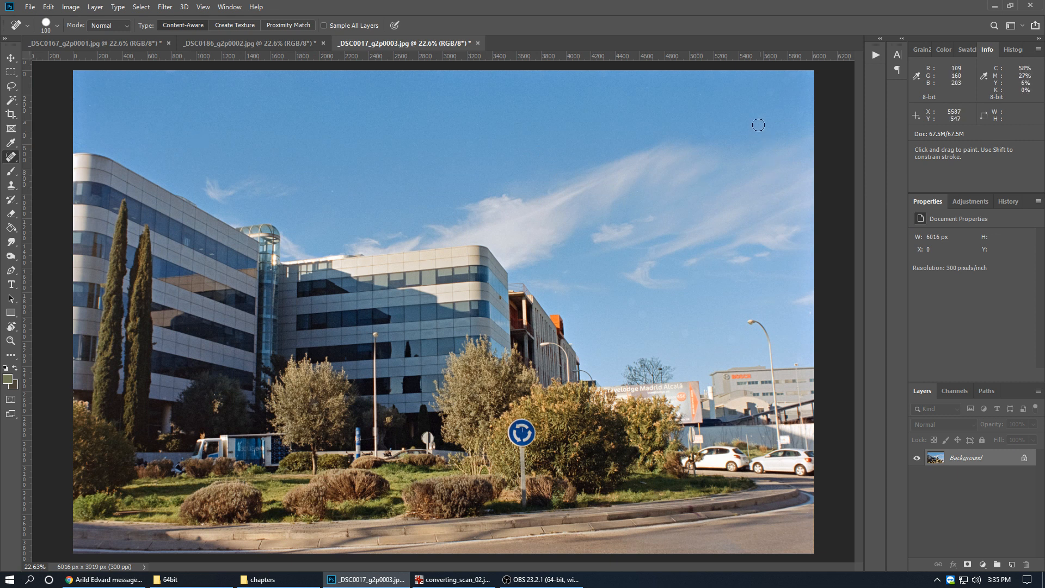